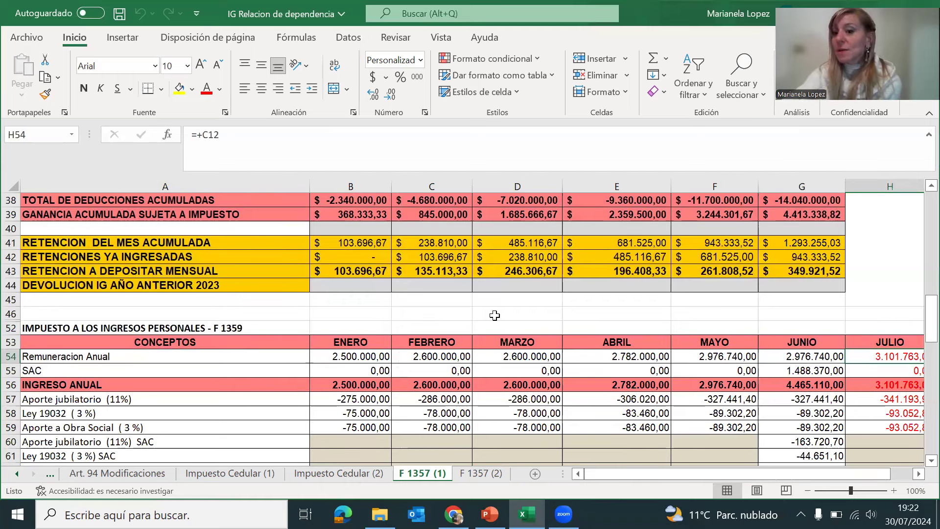
- Examine January's remuneration, 11% and 3% contributions, prorated SAC and accumulated net in the F 1359 personal income tax table
{"action": "scroll", "coordinate": [494, 315], "scroll_direction": "down", "scroll_amount": 3}
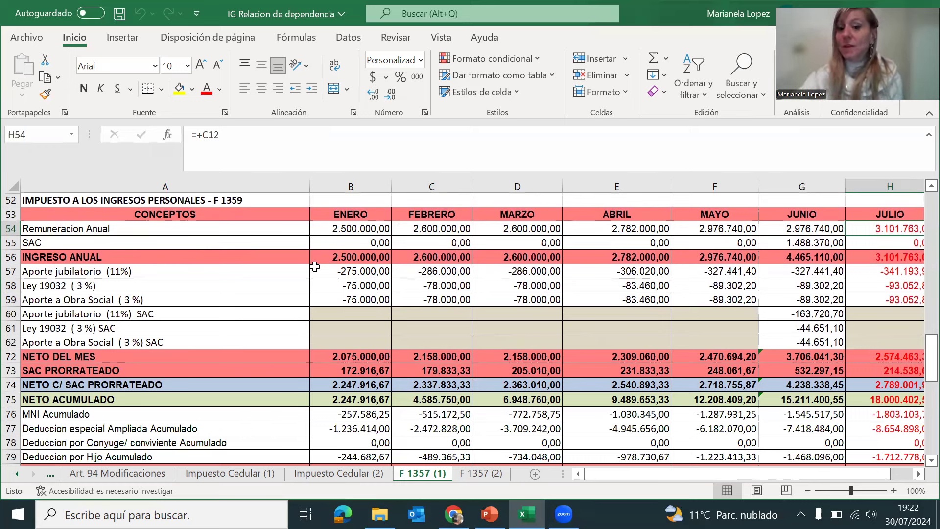
{"action": "left_click", "coordinate": [355, 230]}
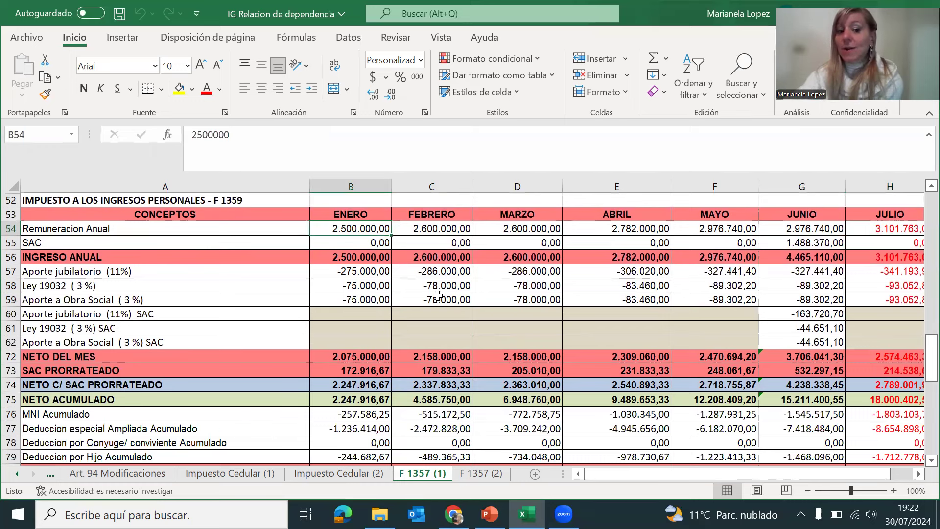
{"action": "left_click_drag", "start_coordinate": [370, 273], "coordinate": [369, 301]}
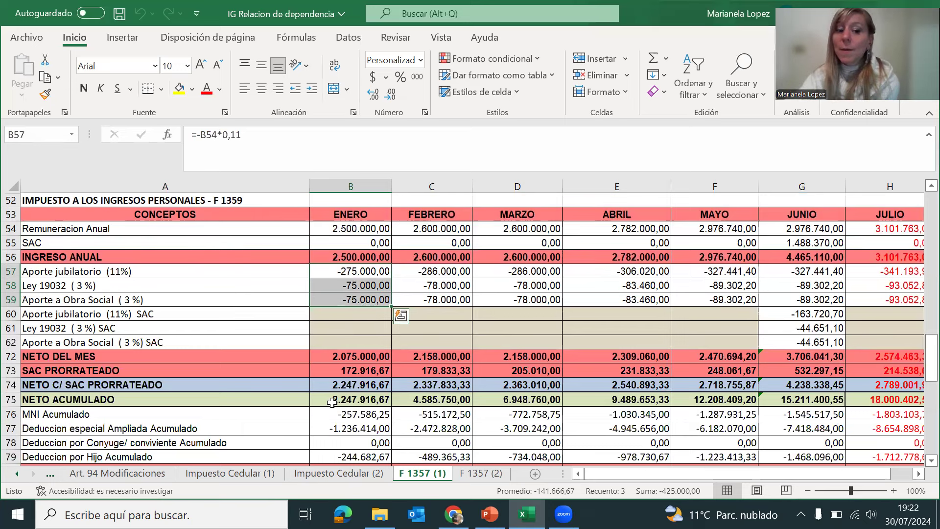
{"action": "left_click", "coordinate": [386, 372]}
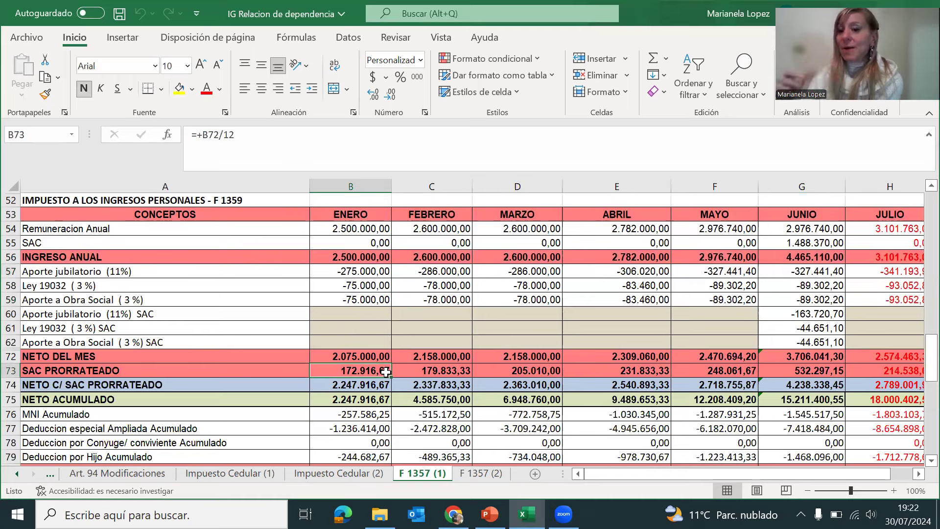
{"action": "left_click", "coordinate": [366, 388]}
{"action": "left_click", "coordinate": [365, 400]}
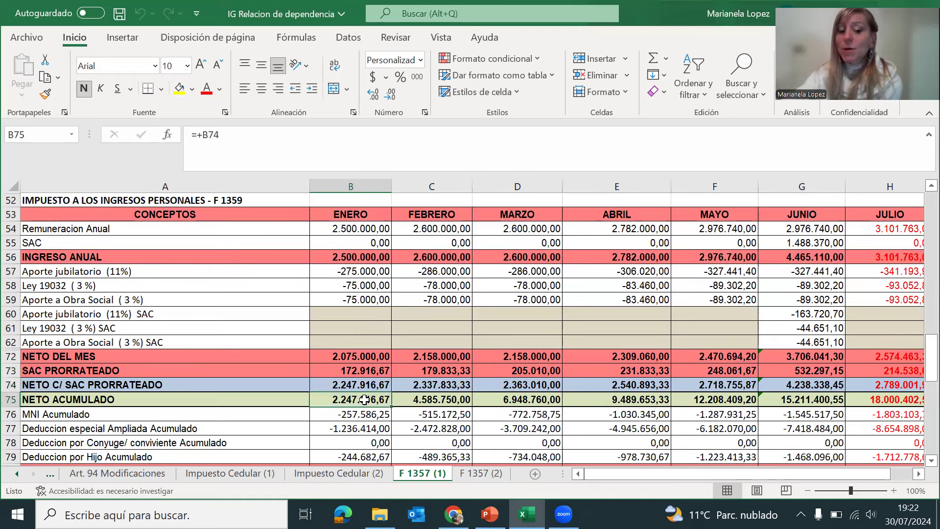
- Examine the formulas behind January's accumulated MNI, expanded special deduction and child deduction in the F 1359 table
{"action": "scroll", "coordinate": [372, 394], "scroll_direction": "down", "scroll_amount": 1}
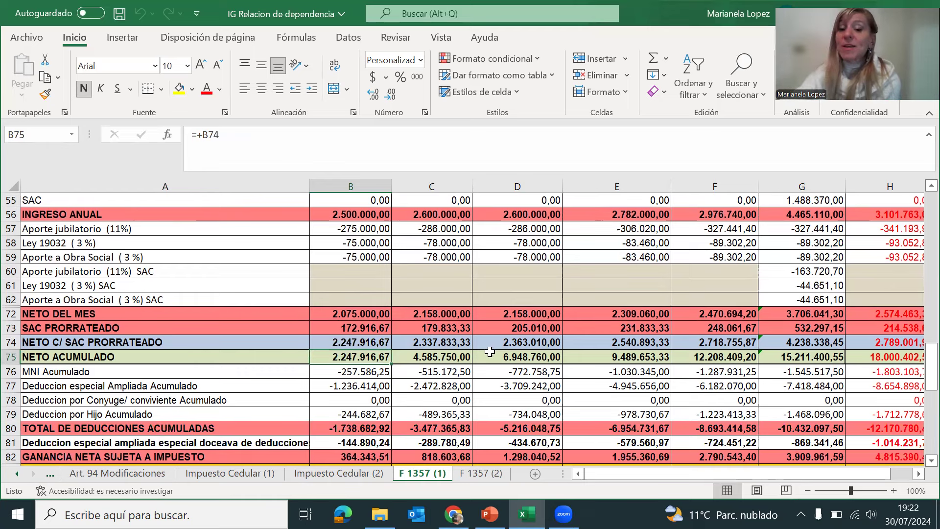
{"action": "scroll", "coordinate": [441, 400], "scroll_direction": "down", "scroll_amount": 1}
{"action": "left_click_drag", "start_coordinate": [364, 326], "coordinate": [364, 372]}
{"action": "left_click", "coordinate": [360, 327]}
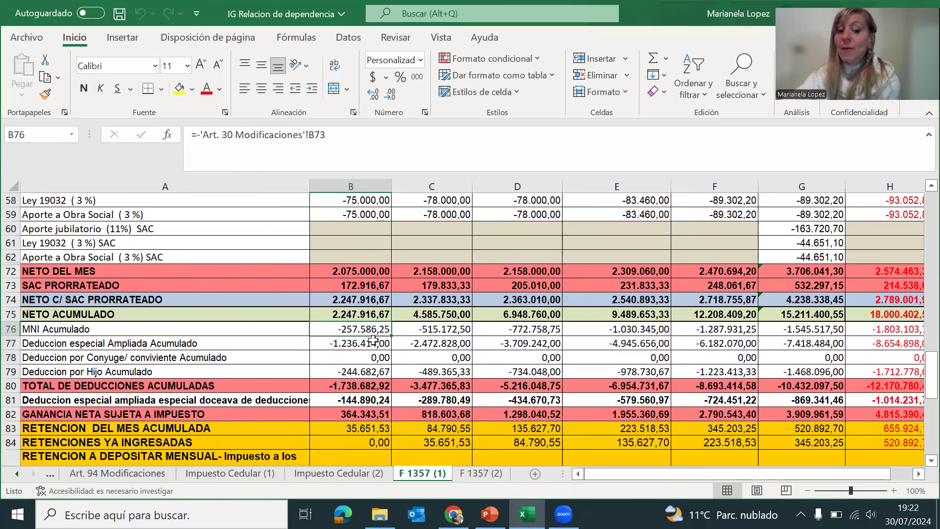
{"action": "left_click", "coordinate": [357, 343]}
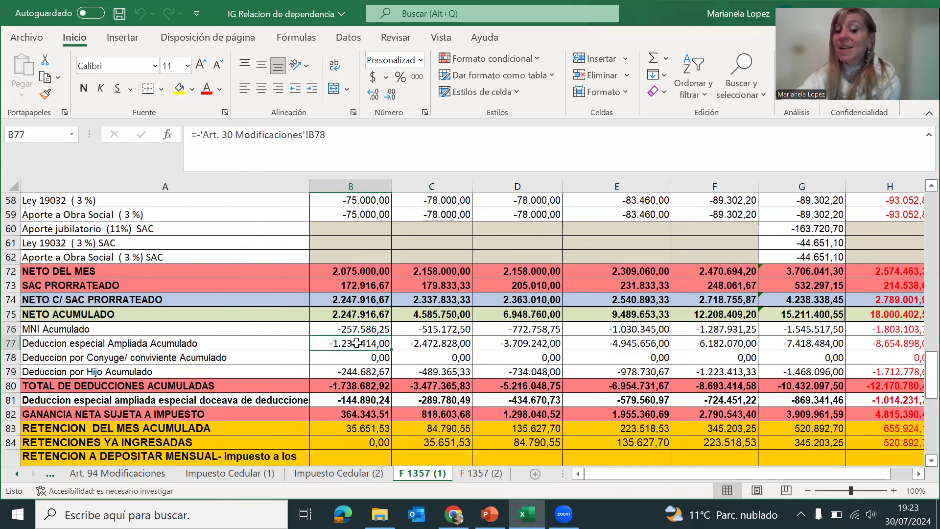
{"action": "left_click", "coordinate": [357, 372]}
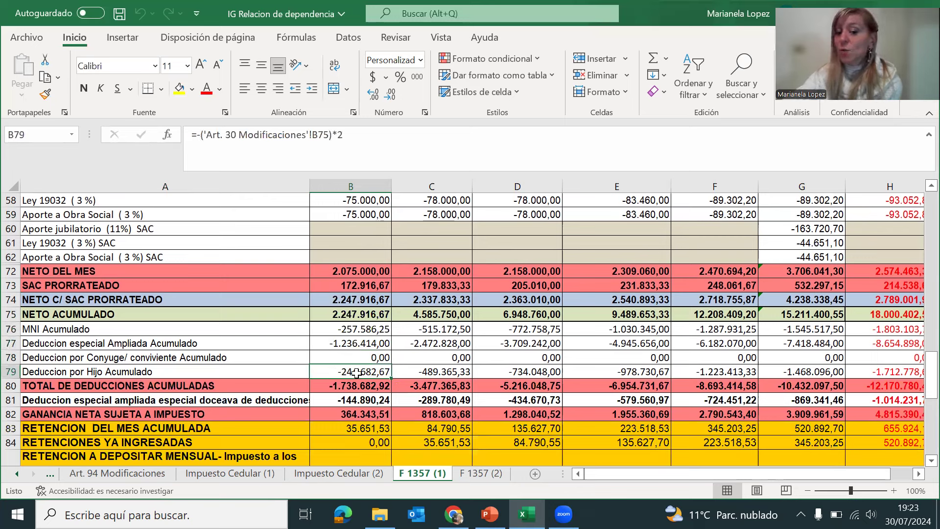
- Inspect January's formulas for the twelfth-part special deduction, total accumulated deductions and net income subject to tax
{"action": "left_click", "coordinate": [360, 400]}
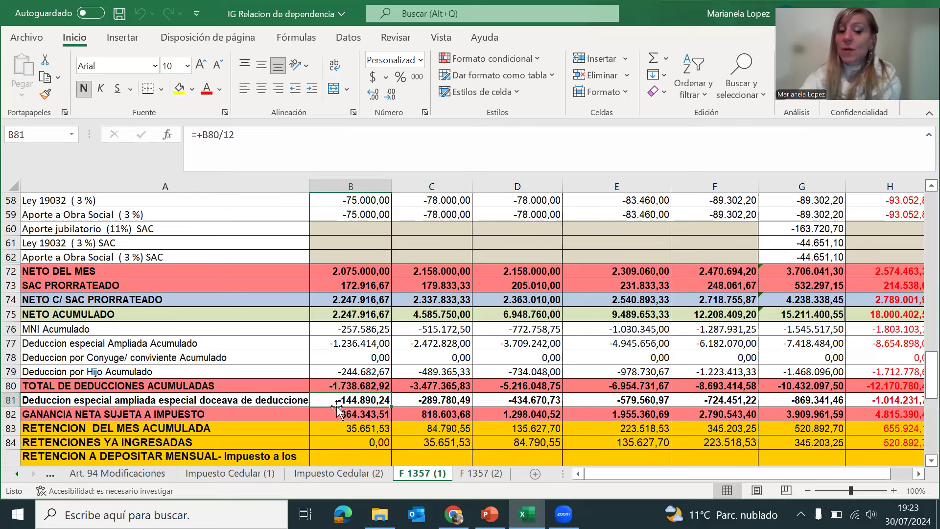
{"action": "double_click", "coordinate": [359, 399]}
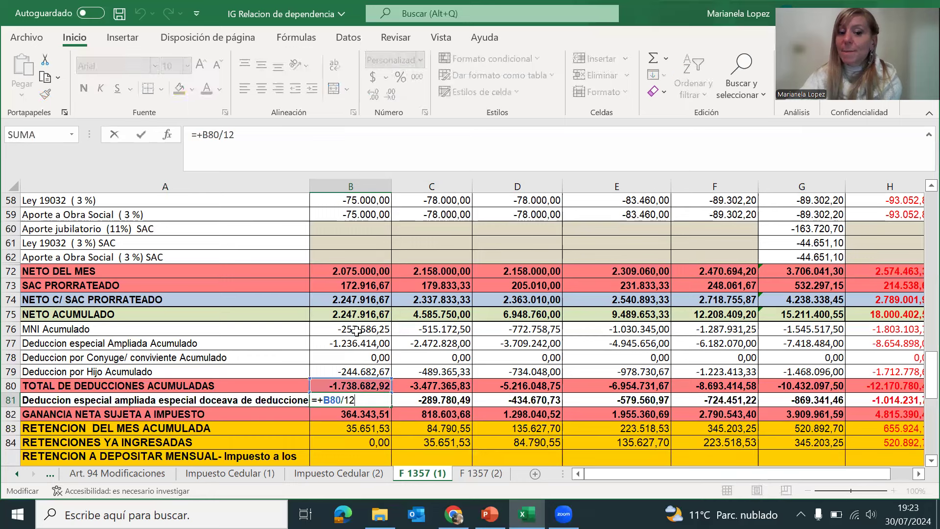
{"action": "key", "text": "Escape"}
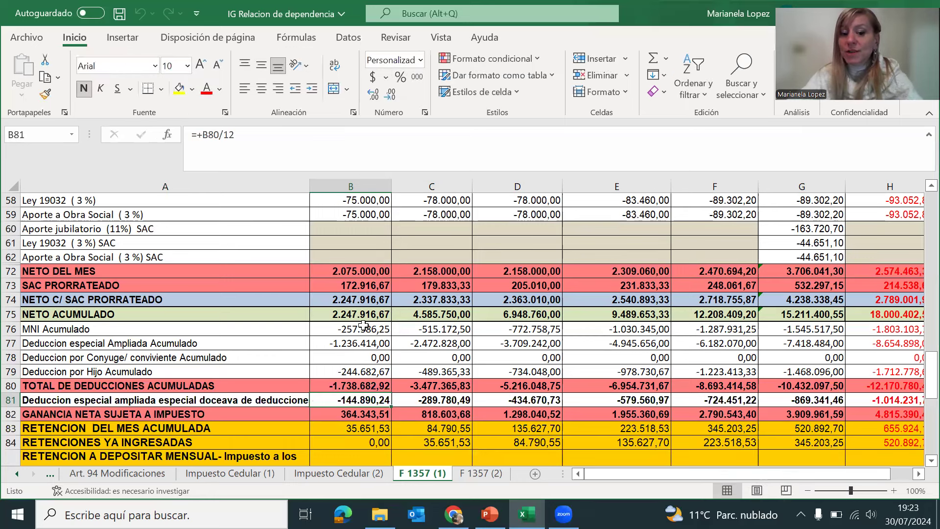
{"action": "left_click_drag", "start_coordinate": [364, 329], "coordinate": [369, 373]}
{"action": "left_click", "coordinate": [367, 399]}
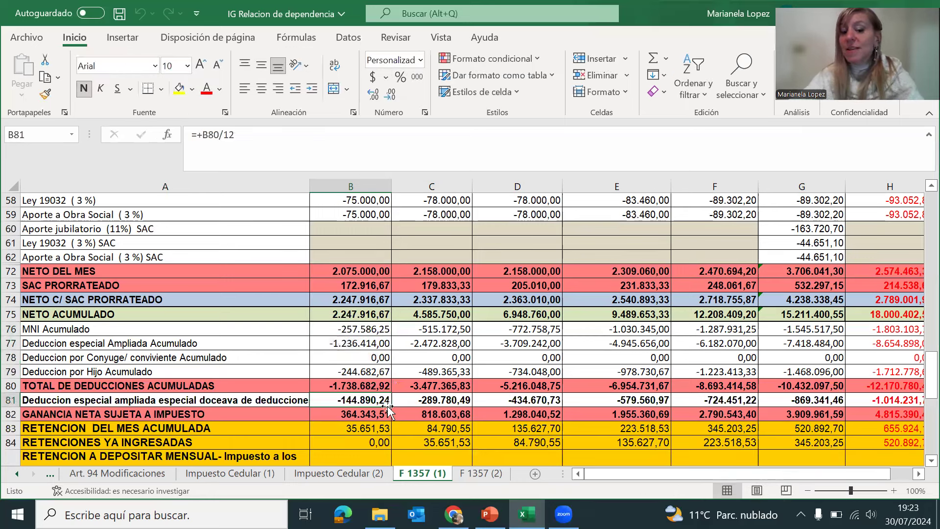
{"action": "left_click", "coordinate": [364, 387]}
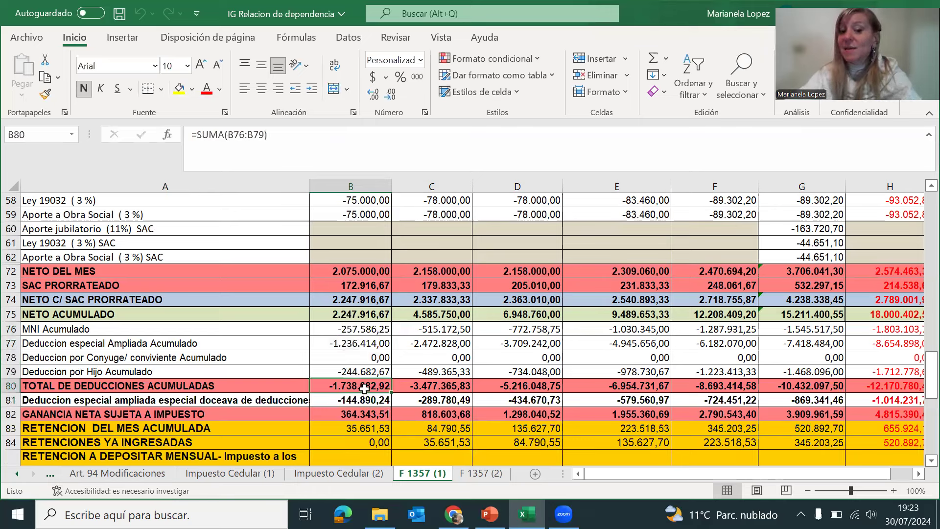
{"action": "left_click", "coordinate": [365, 414]}
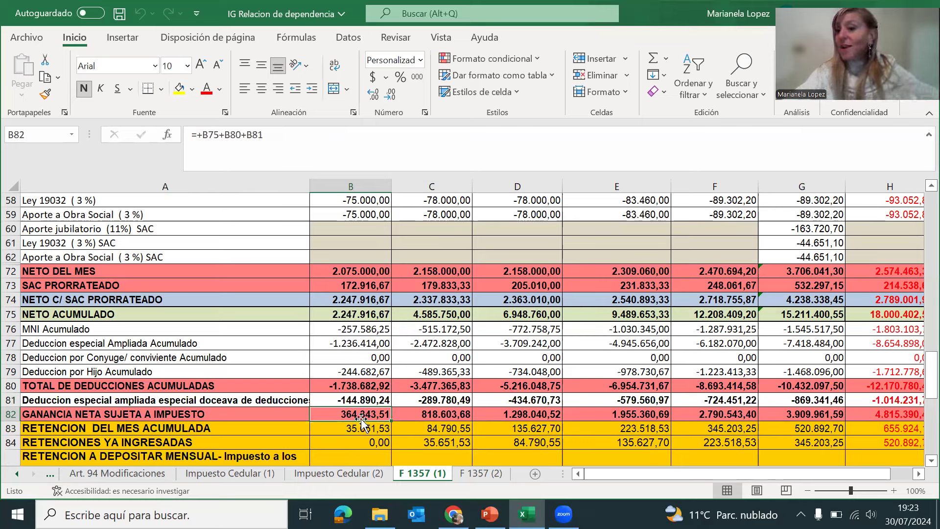
- Check the source of the accumulated monthly withholding in row 83 from January through July, ending on June
{"action": "left_click", "coordinate": [366, 428]}
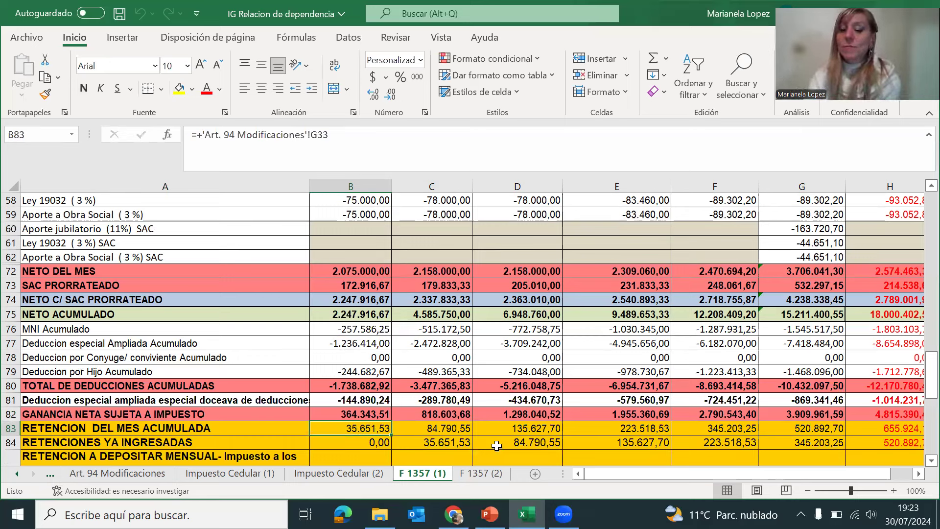
{"action": "key", "text": "Right"}
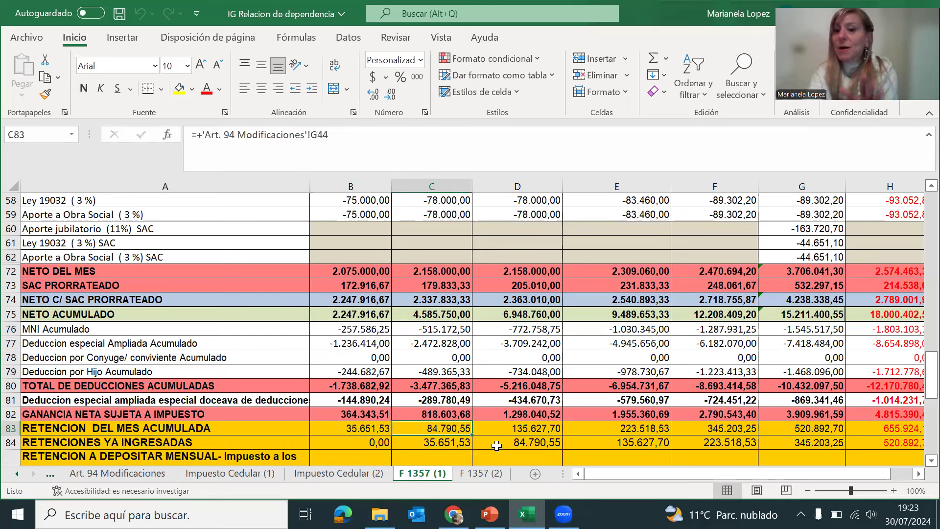
{"action": "key", "text": "Right"}
{"action": "key", "text": "Right"}
{"action": "key", "text": "Right"}
{"action": "key", "text": "Right"}
{"action": "key", "text": "Right"}
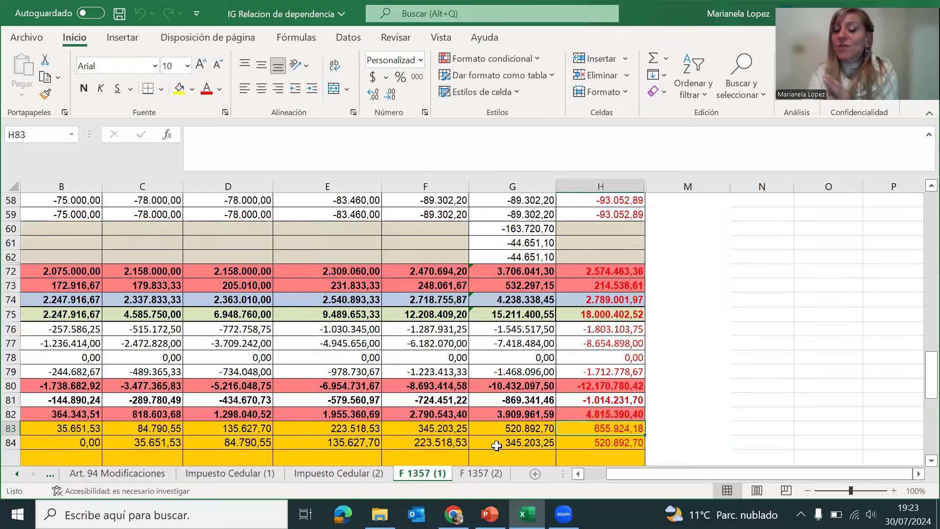
{"action": "key", "text": "Left"}
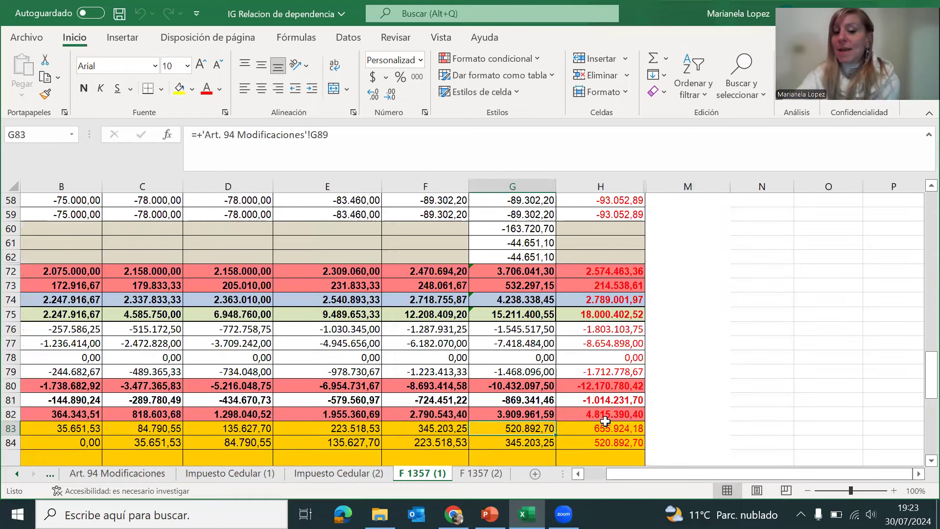
- Trace June's accumulated cedular withholding in G41 to the Retenciones Cedular line of the summary below the F 1359 table
{"action": "scroll", "coordinate": [605, 421], "scroll_direction": "up", "scroll_amount": 10}
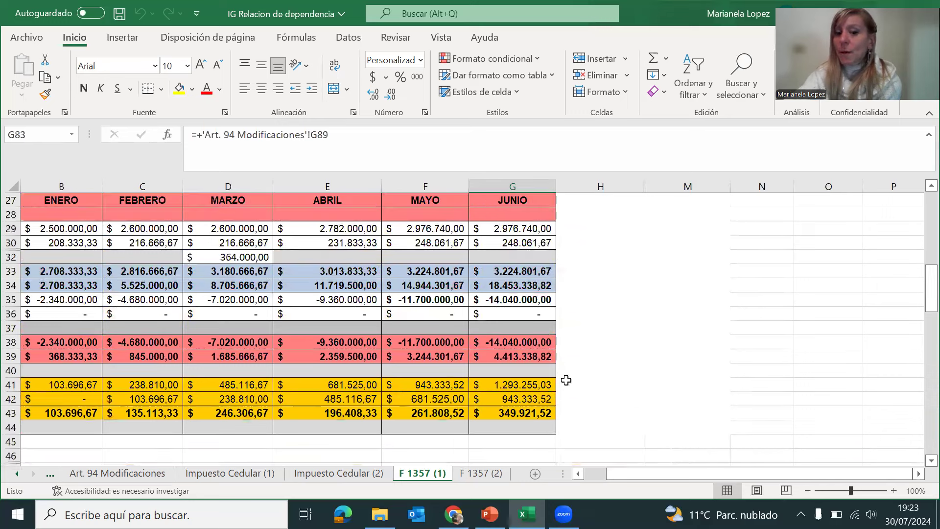
{"action": "scroll", "coordinate": [552, 355], "scroll_direction": "down", "scroll_amount": 1}
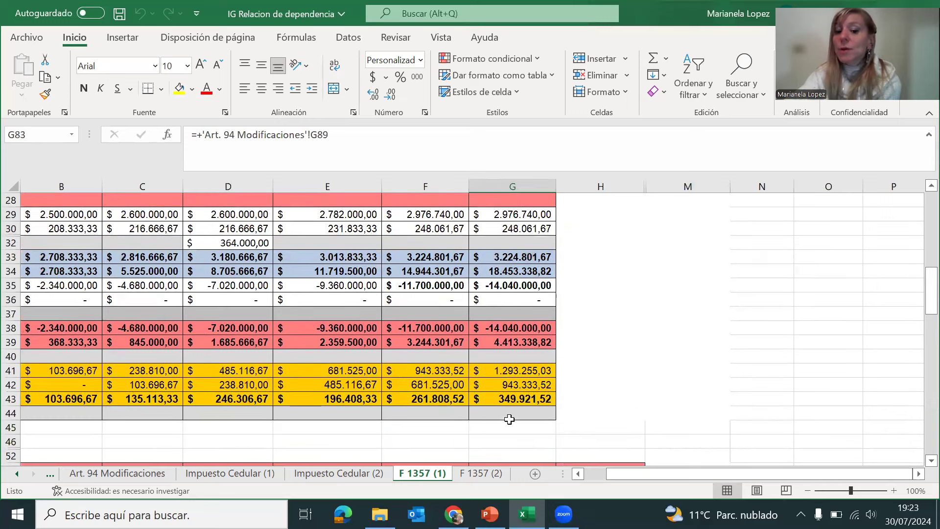
{"action": "left_click", "coordinate": [502, 372]}
{"action": "scroll", "coordinate": [642, 371], "scroll_direction": "down", "scroll_amount": 2}
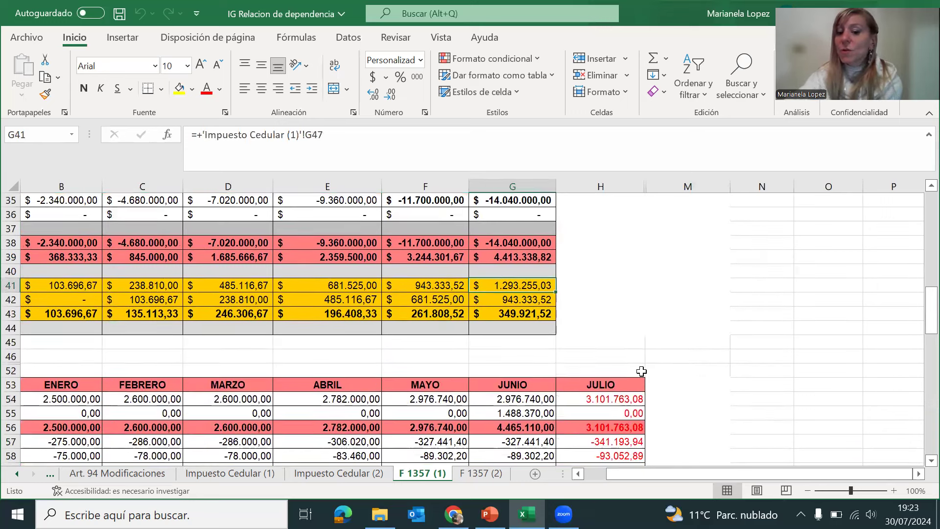
{"action": "scroll", "coordinate": [642, 371], "scroll_direction": "down", "scroll_amount": 14}
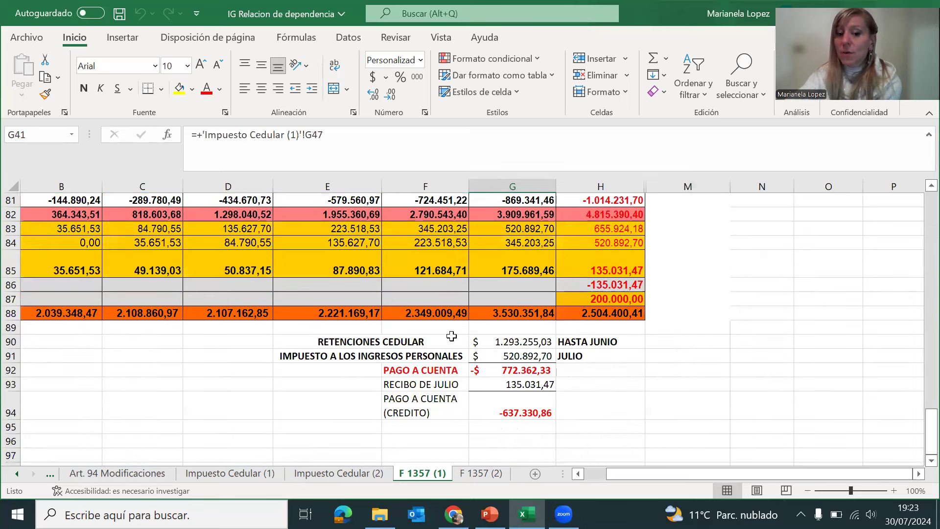
{"action": "left_click", "coordinate": [429, 341]}
{"action": "left_click", "coordinate": [515, 343]}
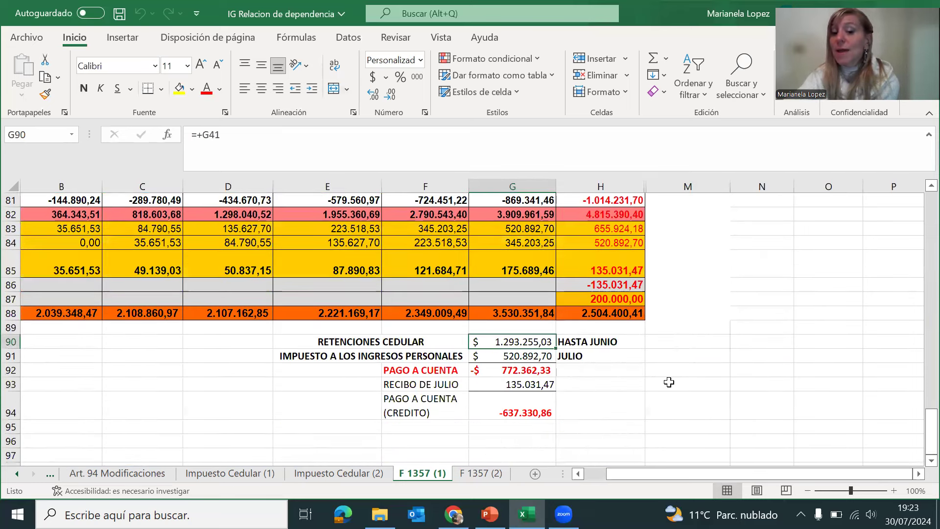
- Compare June's accumulated personal income tax withholding in G83 with the summary lines, and inspect the Pago a Cuenta formula in G92
{"action": "scroll", "coordinate": [669, 382], "scroll_direction": "up", "scroll_amount": 1}
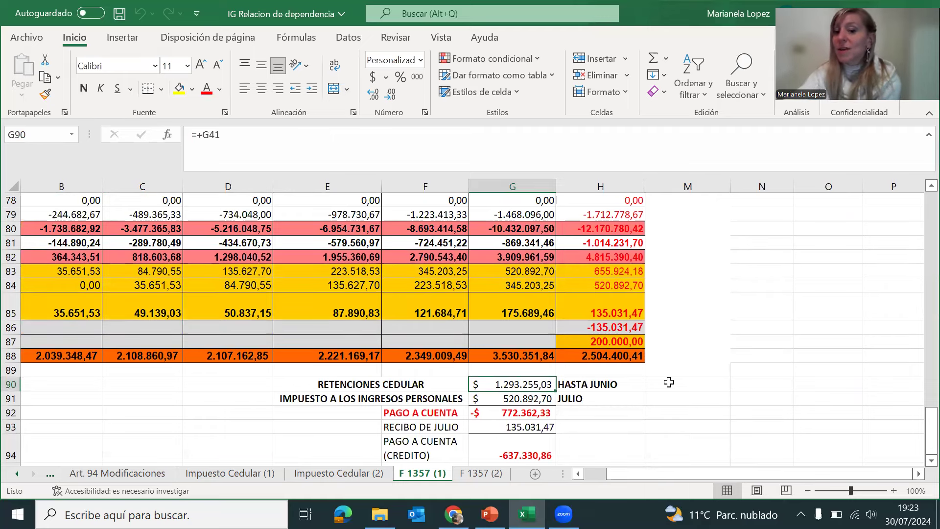
{"action": "scroll", "coordinate": [669, 382], "scroll_direction": "up", "scroll_amount": 2}
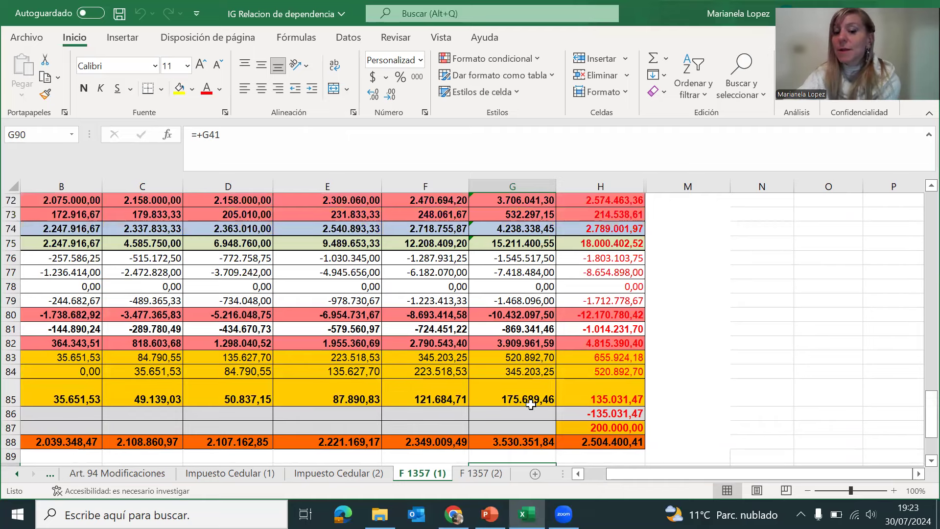
{"action": "left_click", "coordinate": [529, 361]}
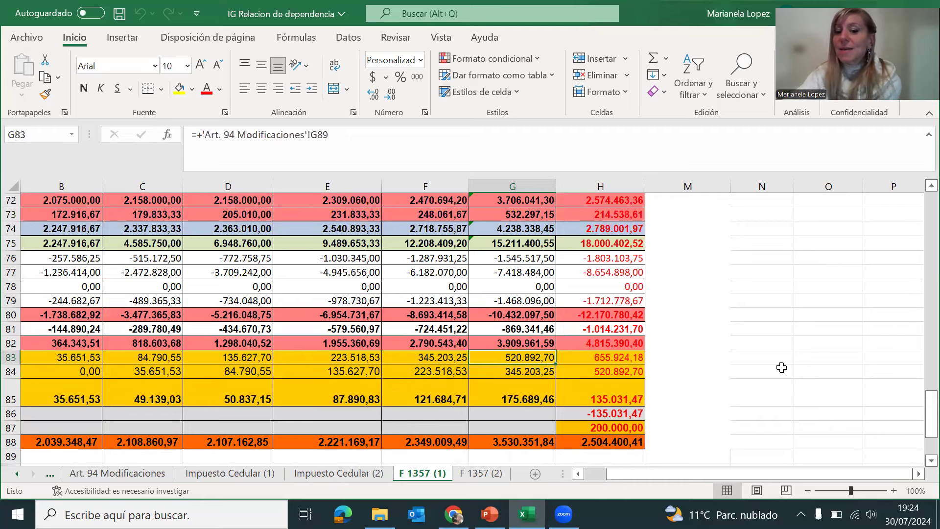
{"action": "scroll", "coordinate": [781, 367], "scroll_direction": "down", "scroll_amount": 2}
{"action": "scroll", "coordinate": [759, 355], "scroll_direction": "down", "scroll_amount": 1}
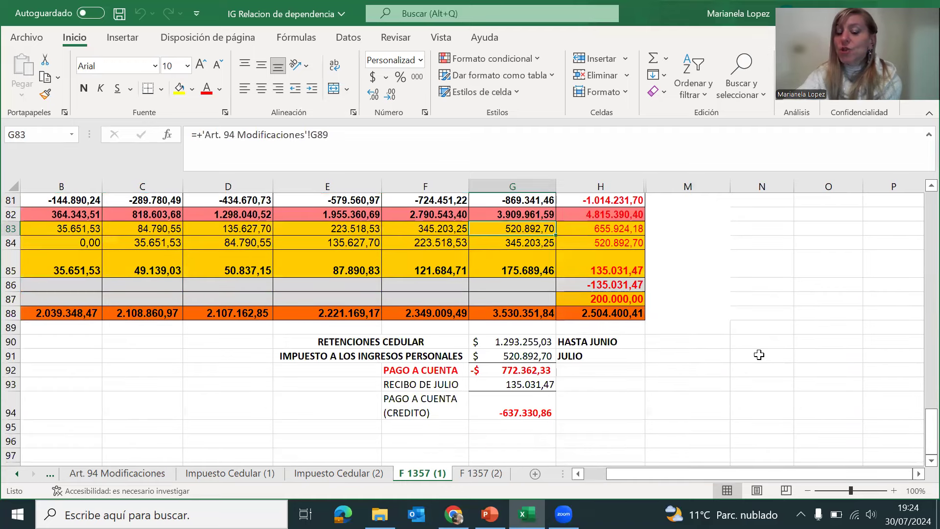
{"action": "left_click", "coordinate": [524, 357]}
{"action": "left_click", "coordinate": [528, 341]}
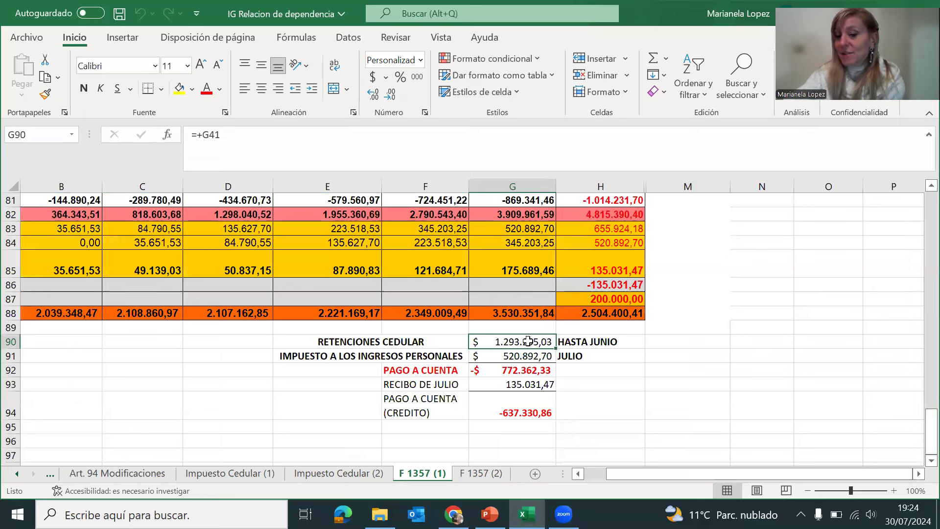
{"action": "left_click", "coordinate": [520, 370]}
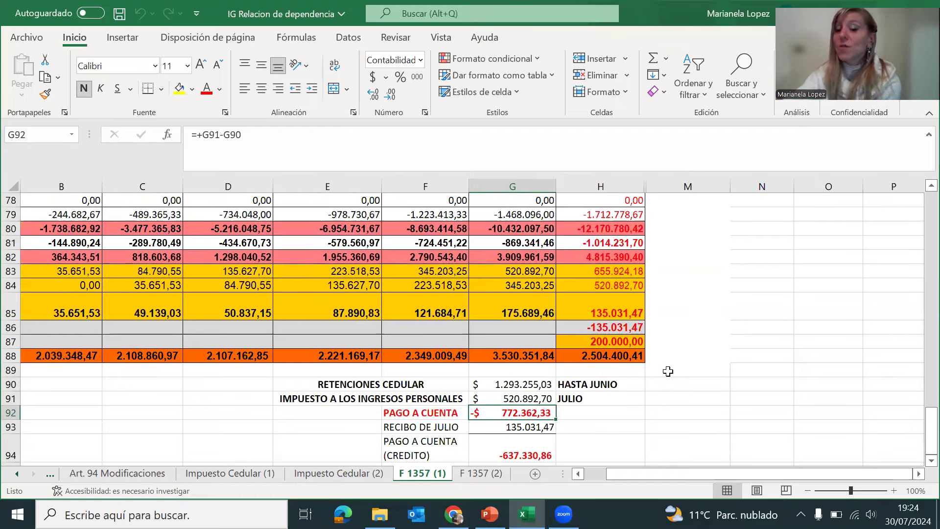
- Review July's gross salary, payroll deductions, and the row 73 and accumulated net income formulas in column H, comparing G73 for June
{"action": "scroll", "coordinate": [661, 372], "scroll_direction": "up", "scroll_amount": 7}
{"action": "scroll", "coordinate": [680, 372], "scroll_direction": "up", "scroll_amount": 1}
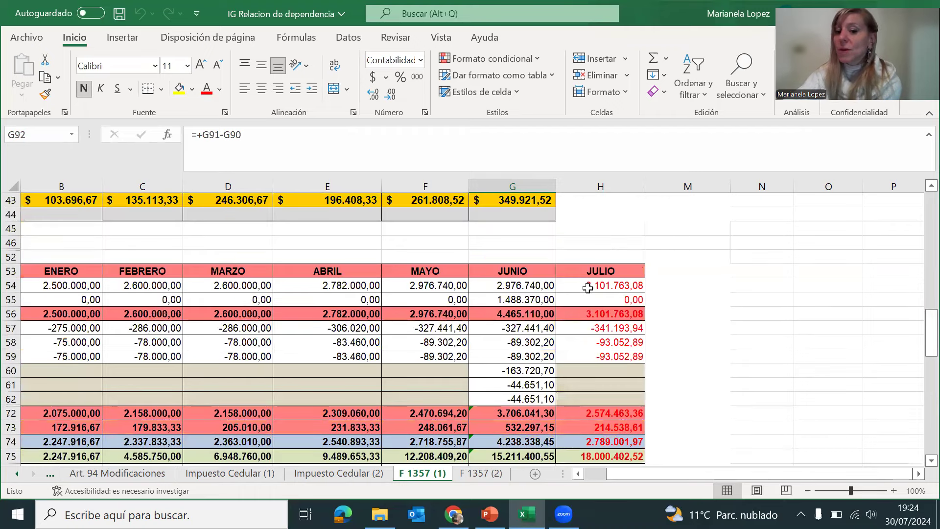
{"action": "left_click", "coordinate": [617, 288]}
{"action": "left_click_drag", "start_coordinate": [620, 327], "coordinate": [619, 352]}
{"action": "scroll", "coordinate": [620, 353], "scroll_direction": "down", "scroll_amount": 2}
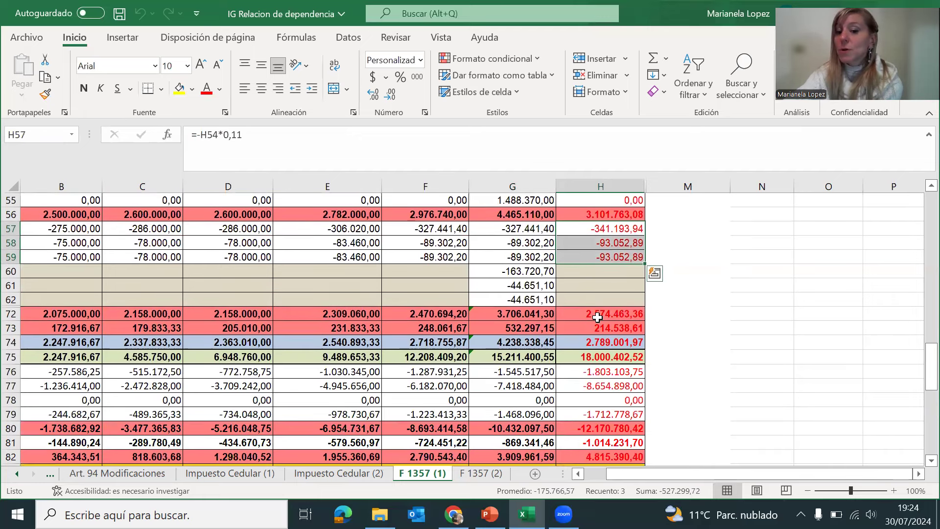
{"action": "left_click", "coordinate": [534, 327]}
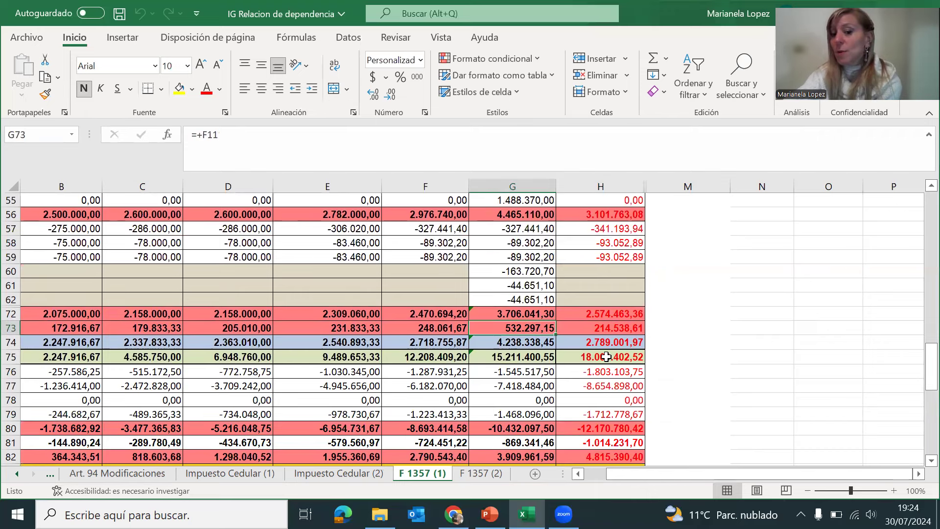
{"action": "scroll", "coordinate": [645, 340], "scroll_direction": "down", "scroll_amount": 1}
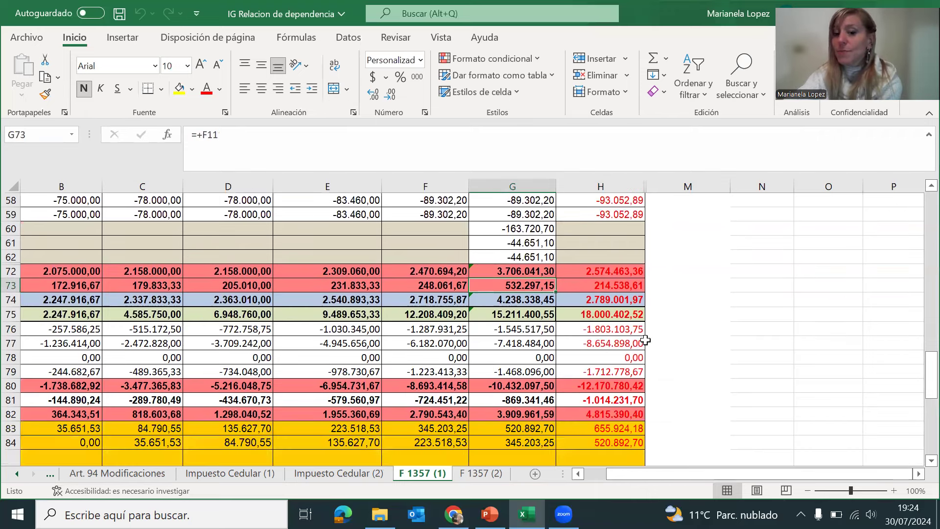
{"action": "left_click", "coordinate": [608, 285]}
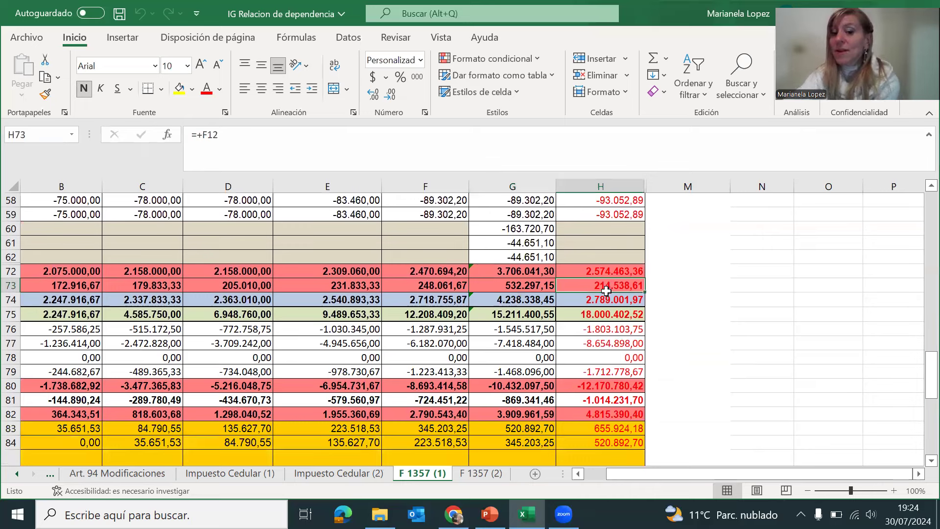
{"action": "left_click", "coordinate": [601, 313]}
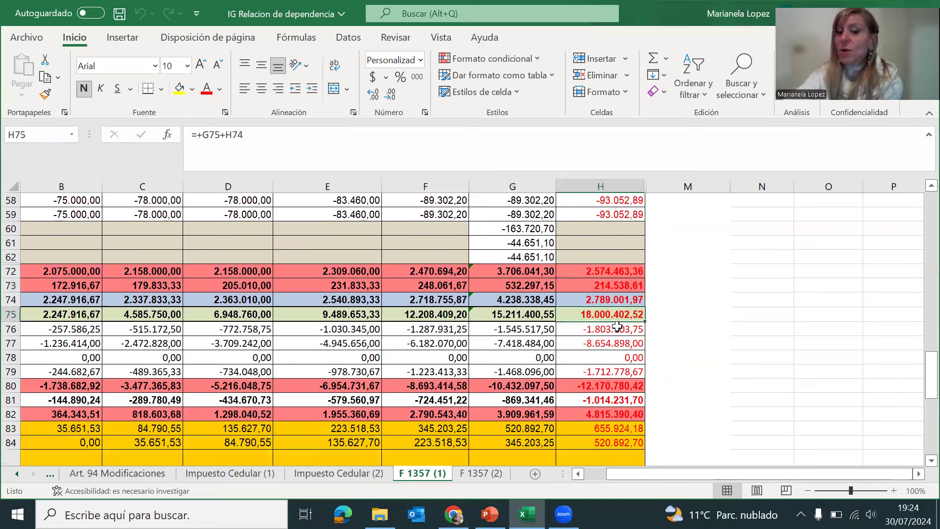
- Inspect July's formulas for the accumulated personal deductions, the twelfth-part special deduction and the net income subject to tax
{"action": "left_click", "coordinate": [617, 327]}
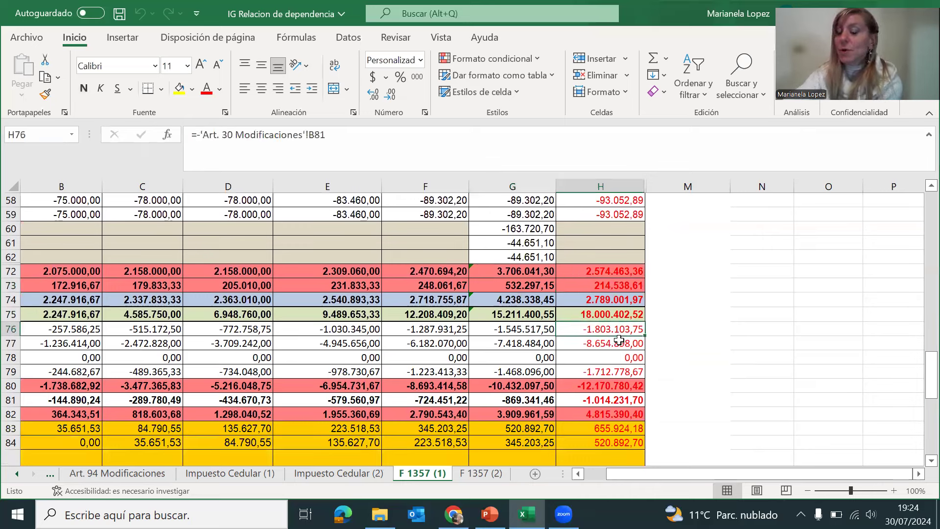
{"action": "left_click", "coordinate": [619, 342]}
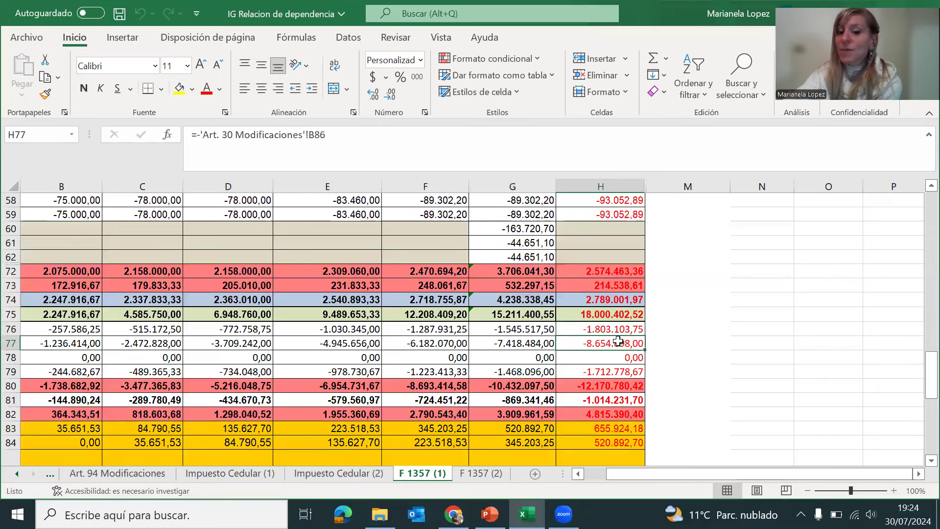
{"action": "left_click", "coordinate": [609, 368]}
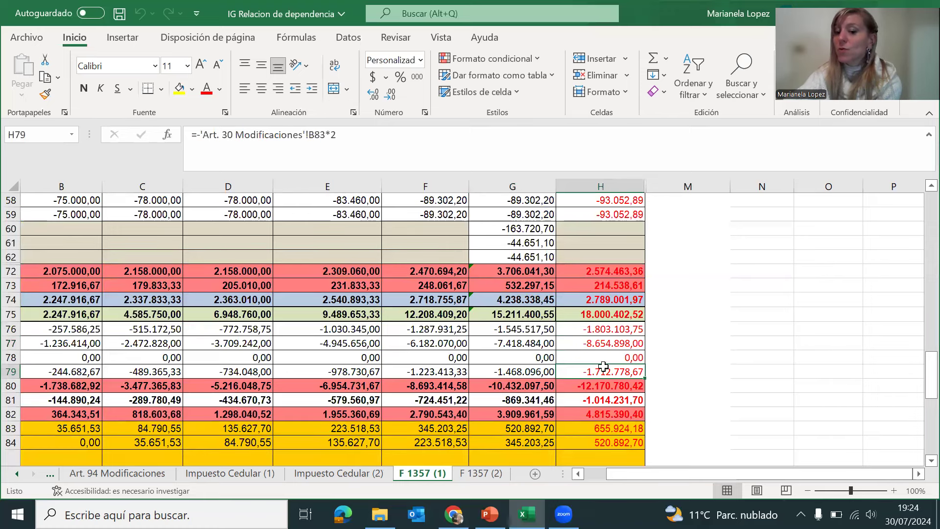
{"action": "scroll", "coordinate": [613, 368], "scroll_direction": "down", "scroll_amount": 1}
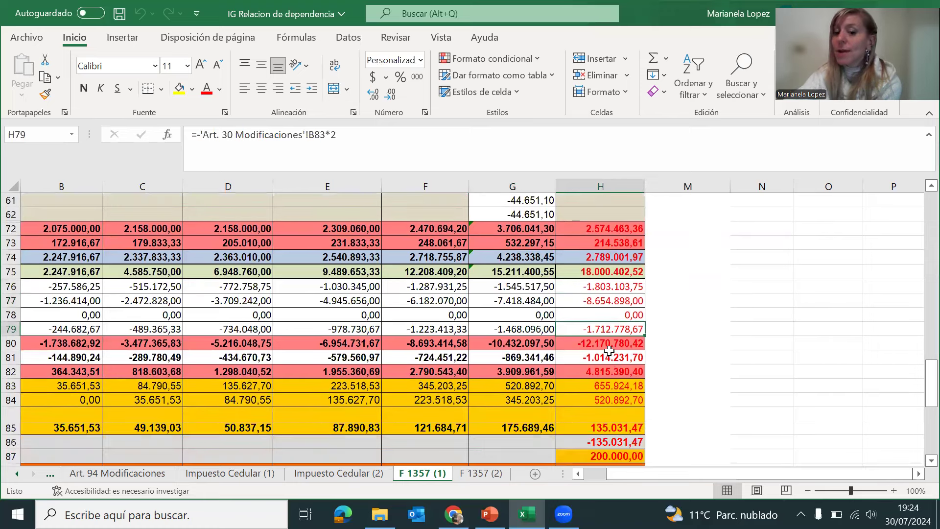
{"action": "left_click", "coordinate": [609, 358]}
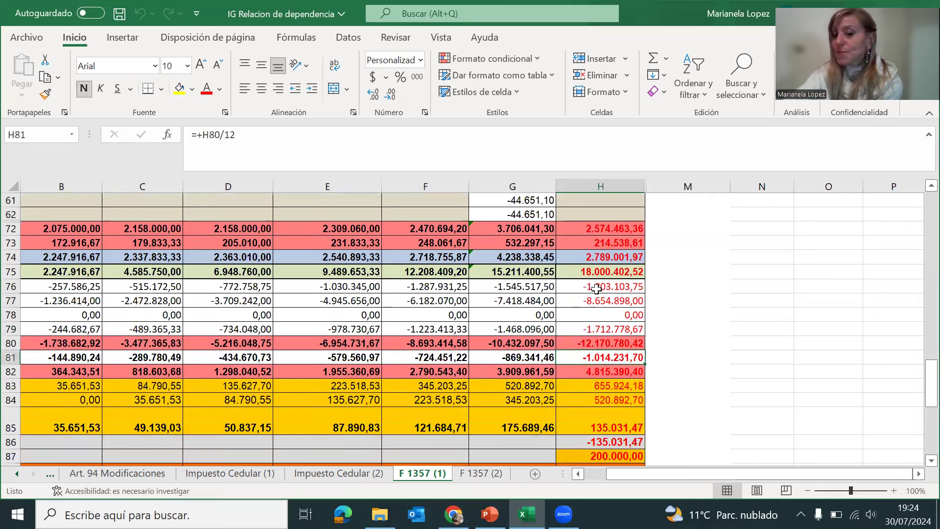
{"action": "left_click", "coordinate": [588, 371]}
{"action": "scroll", "coordinate": [659, 364], "scroll_direction": "down", "scroll_amount": 1}
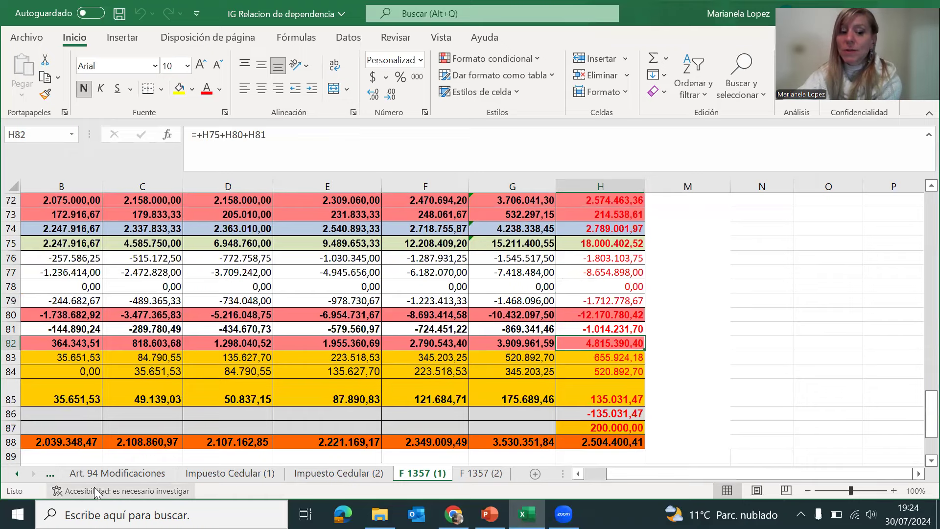
- Trace July's accumulated withholding in H83 through the July tax scale calculation in F100 and G100 of the Art. 94 Modificaciones sheet
{"action": "left_click", "coordinate": [133, 473]}
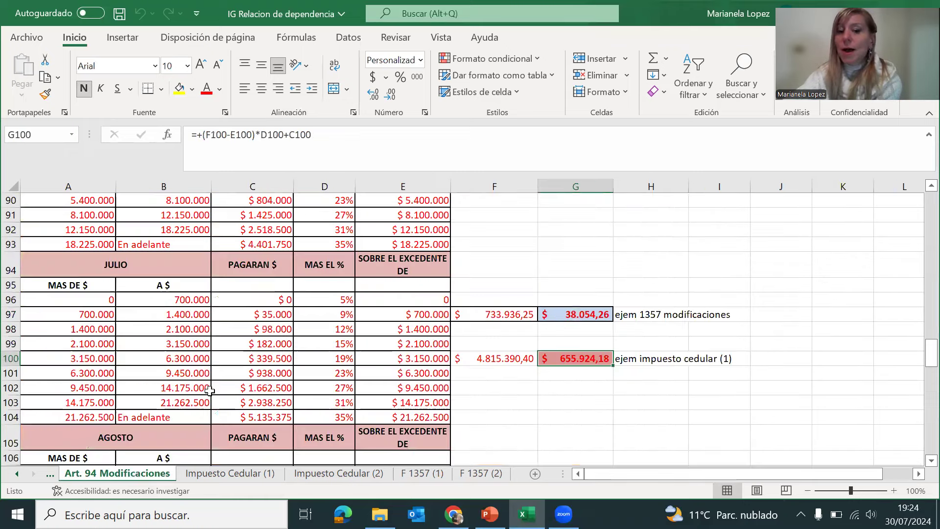
{"action": "left_click", "coordinate": [508, 361]}
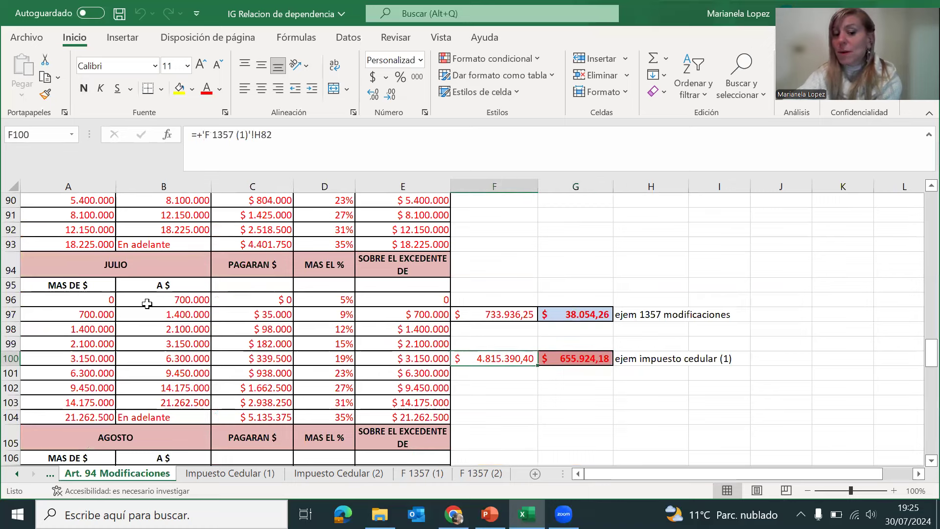
{"action": "left_click", "coordinate": [603, 359]}
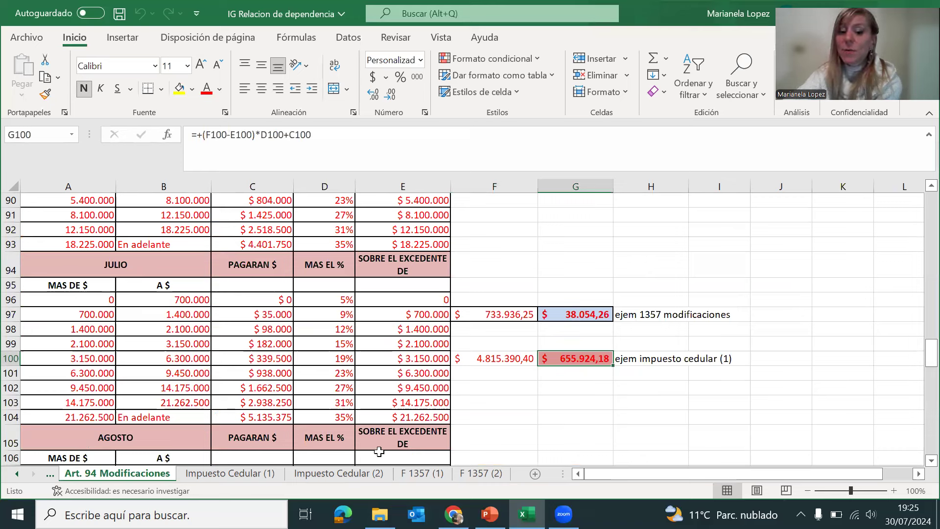
{"action": "left_click", "coordinate": [424, 473]}
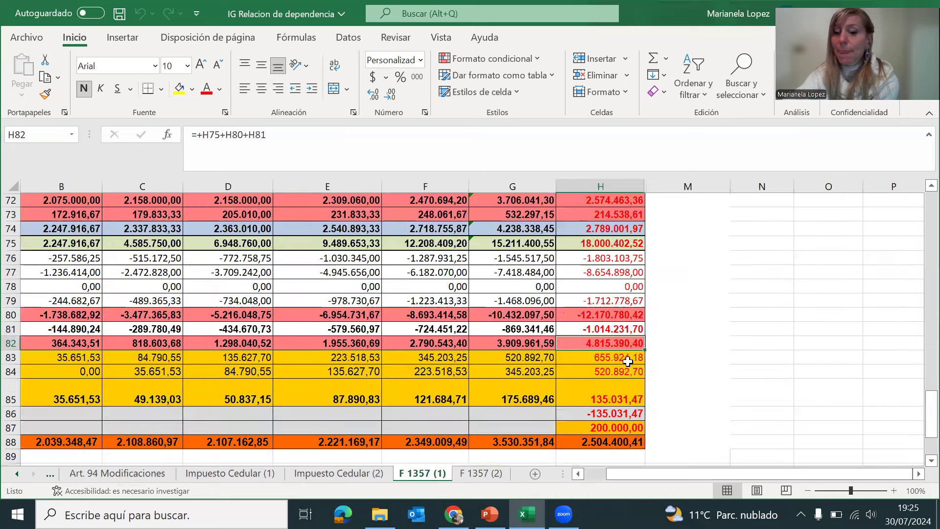
{"action": "left_click", "coordinate": [622, 359]}
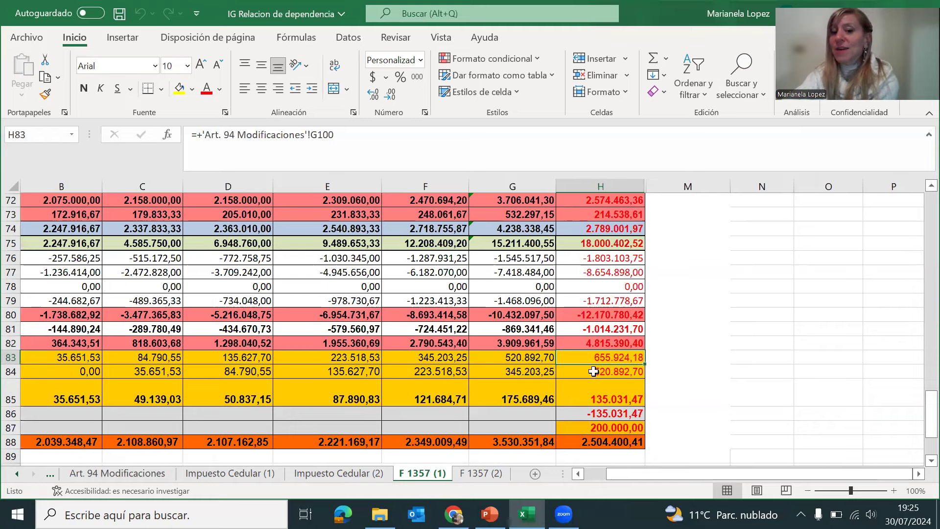
- Compare the Retenciones Cedular total in G90 with July's accumulated withholding in H83
{"action": "scroll", "coordinate": [594, 371], "scroll_direction": "up", "scroll_amount": 8}
{"action": "scroll", "coordinate": [640, 375], "scroll_direction": "down", "scroll_amount": 7}
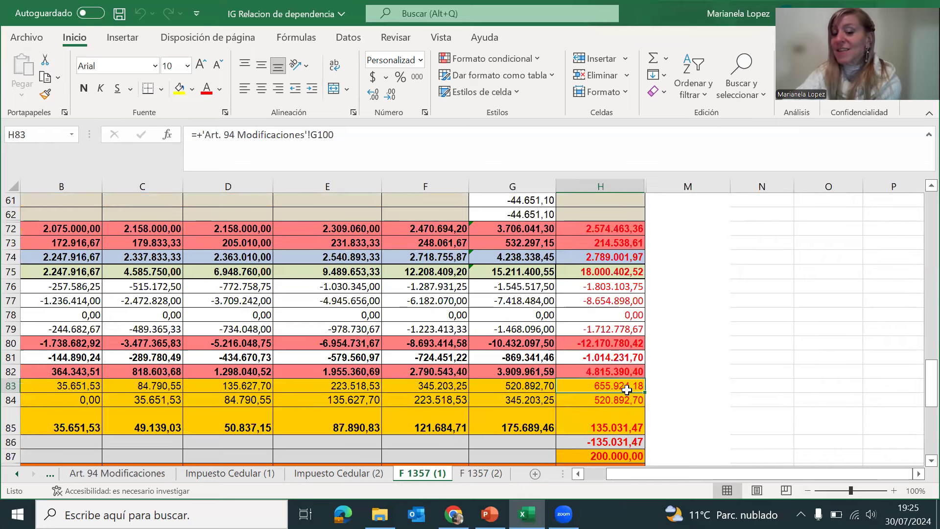
{"action": "scroll", "coordinate": [631, 386], "scroll_direction": "down", "scroll_amount": 3}
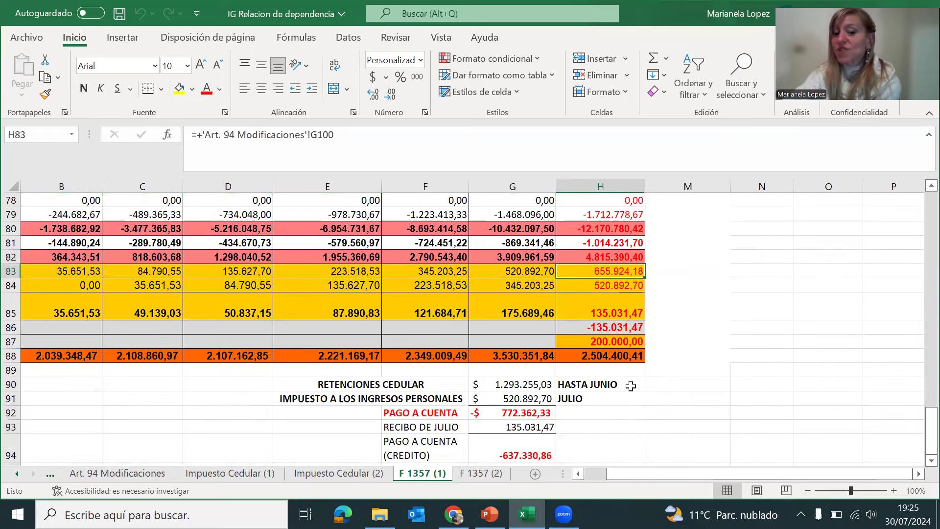
{"action": "left_click", "coordinate": [518, 382]}
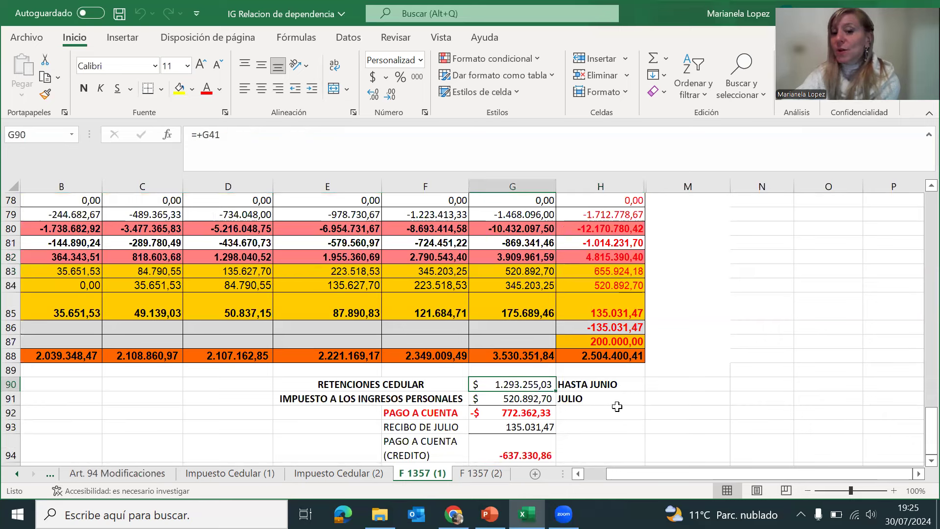
{"action": "scroll", "coordinate": [633, 398], "scroll_direction": "up", "scroll_amount": 1}
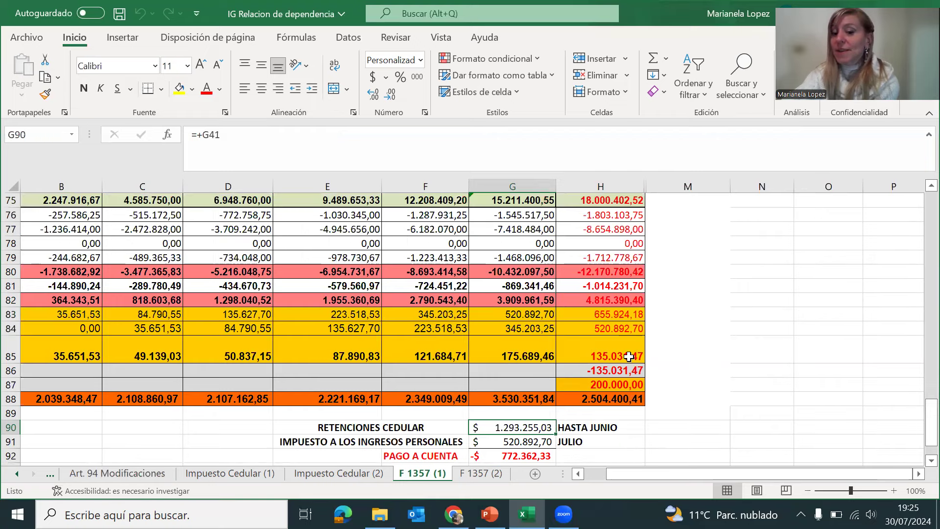
{"action": "left_click", "coordinate": [604, 315]}
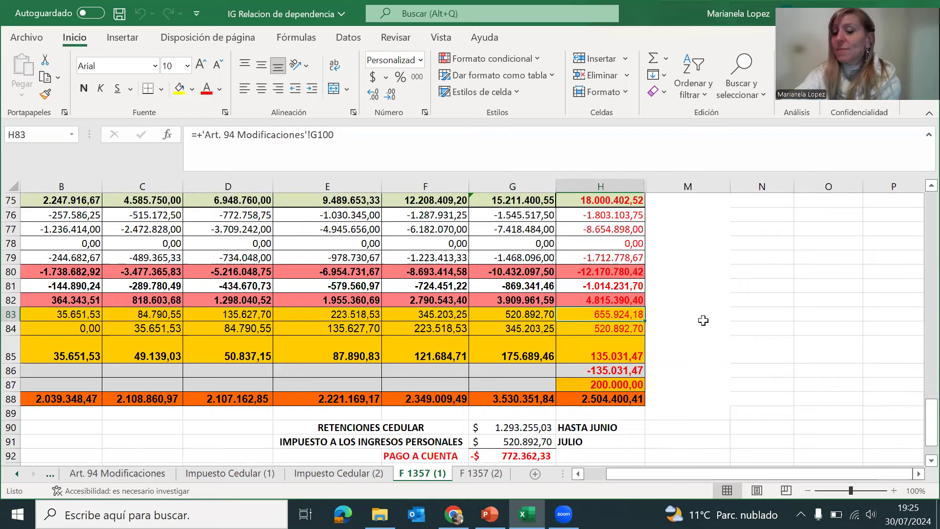
{"action": "scroll", "coordinate": [703, 320], "scroll_direction": "up", "scroll_amount": 1}
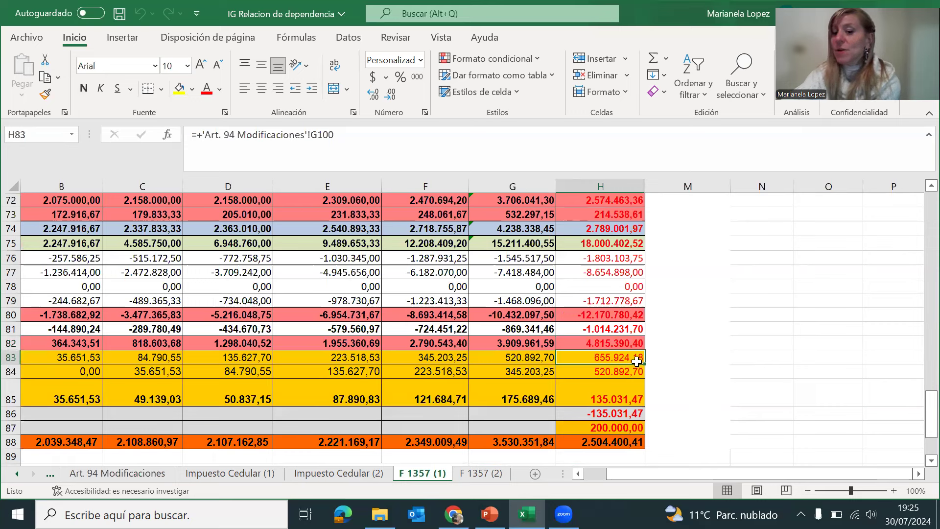
- Inspect July's Retenciones Ya Ingresadas and monthly withholding formulas in H84 and H85, following row 85 back to January and its label
{"action": "left_click", "coordinate": [592, 369]}
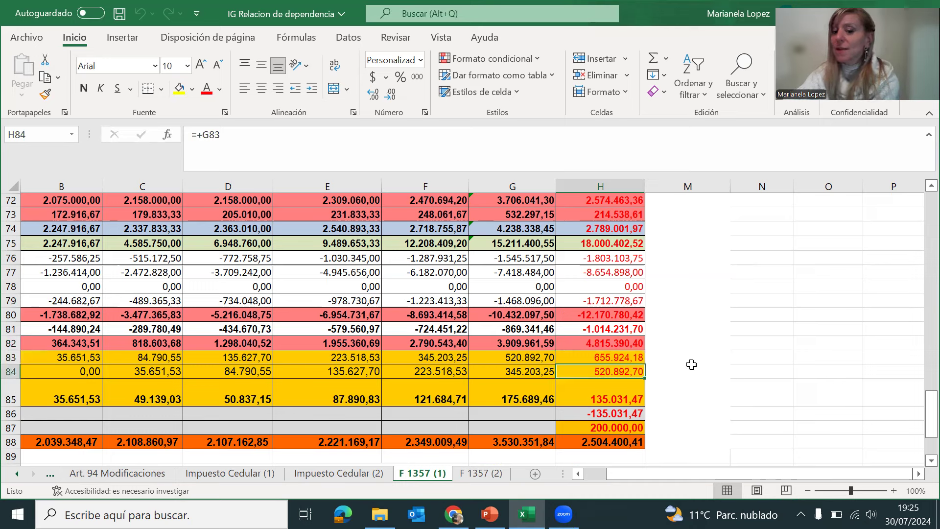
{"action": "scroll", "coordinate": [685, 365], "scroll_direction": "down", "scroll_amount": 1}
{"action": "key", "text": "Down"}
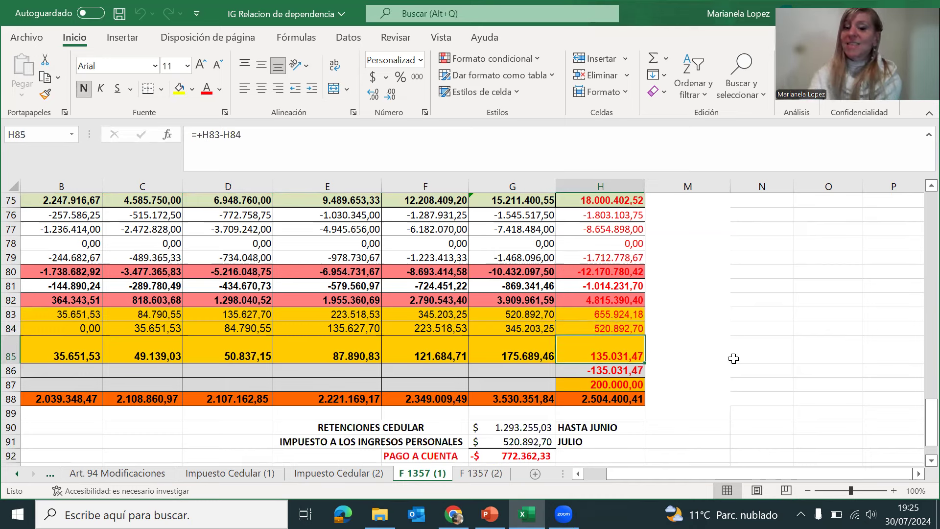
{"action": "key", "text": "Left"}
{"action": "key", "text": "Left"}
{"action": "key", "text": "Left"}
{"action": "key", "text": "Left"}
{"action": "key", "text": "Left"}
{"action": "key", "text": "Left"}
{"action": "key", "text": "Left"}
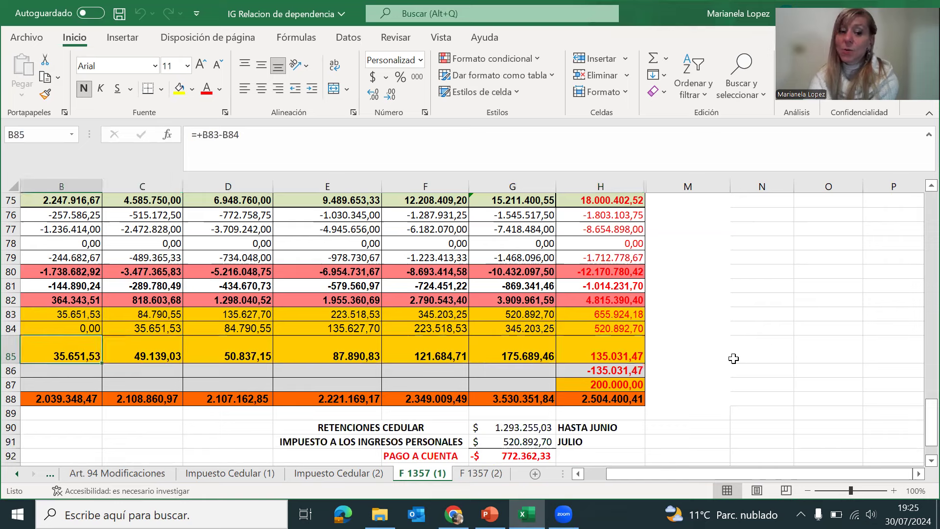
- Check the PAGO A CUENTA Impuesto Cedular label in row 86 and compare July's amount in H86 with the withholding in H85
{"action": "key", "text": "Down"}
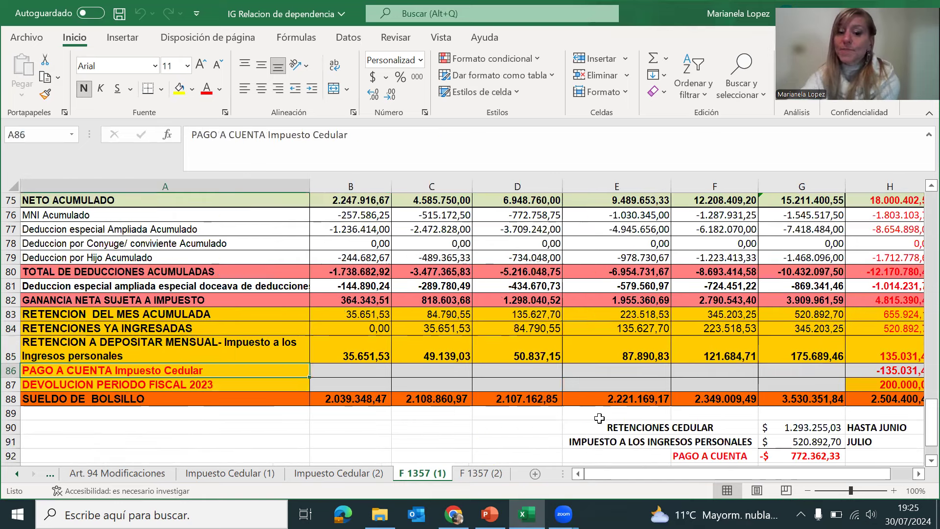
{"action": "key", "text": "Right"}
{"action": "key", "text": "Left"}
{"action": "key", "text": "Right"}
{"action": "key", "text": "Right"}
{"action": "key", "text": "Right"}
{"action": "key", "text": "Right"}
{"action": "key", "text": "Right"}
{"action": "key", "text": "Right"}
{"action": "key", "text": "Right"}
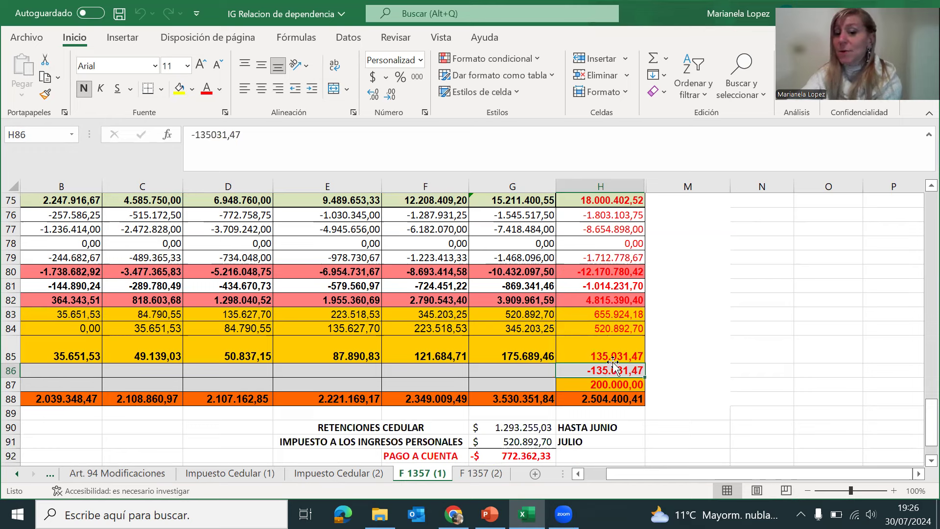
{"action": "left_click", "coordinate": [614, 361]}
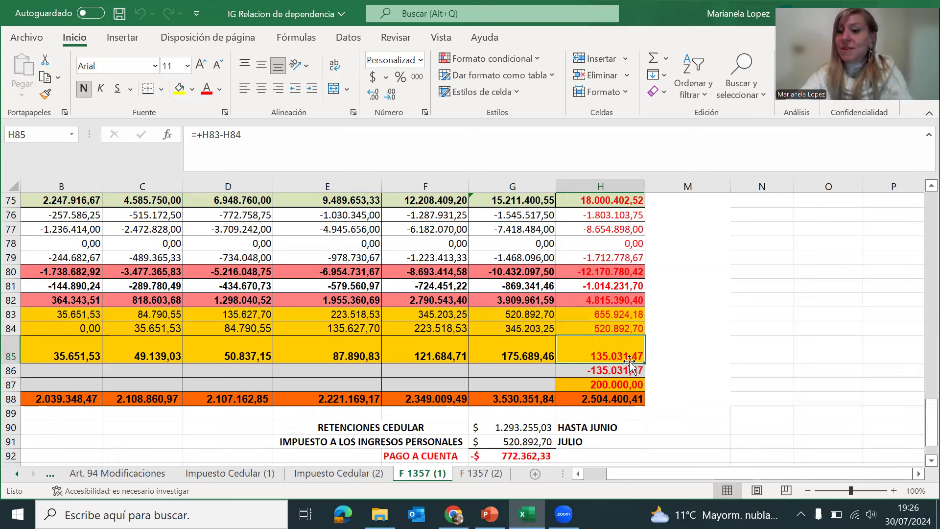
{"action": "left_click", "coordinate": [611, 372]}
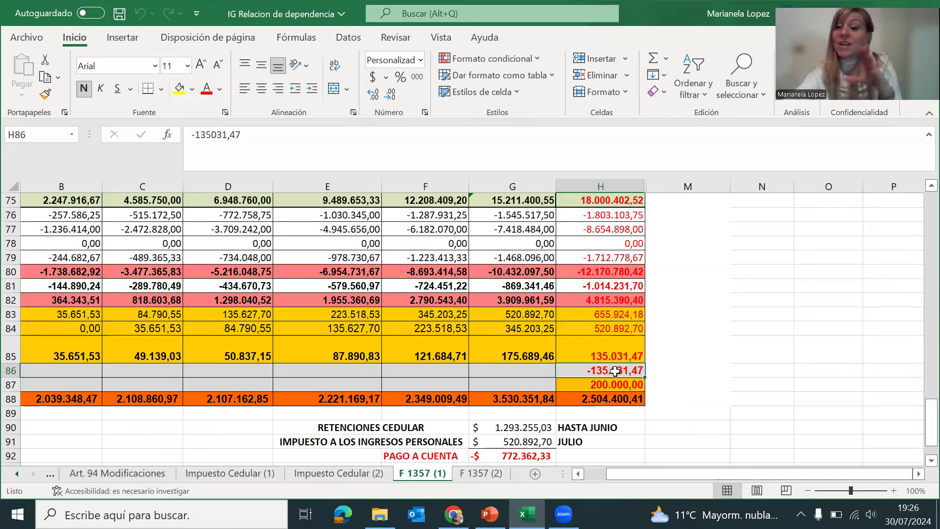
- Inspect the Pago a Cuenta formula in G92 and the remaining Pago a Cuenta (Credito) formula in G94
{"action": "scroll", "coordinate": [610, 408], "scroll_direction": "down", "scroll_amount": 2}
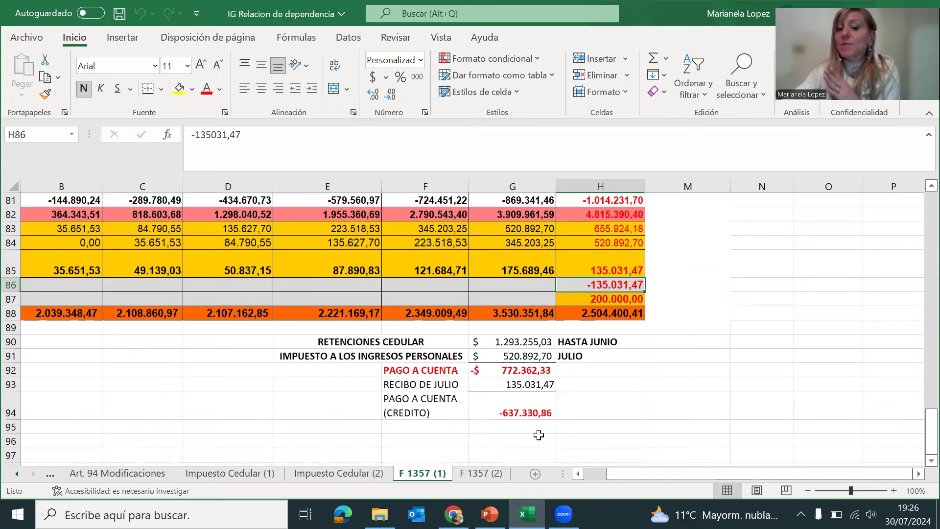
{"action": "left_click", "coordinate": [515, 367]}
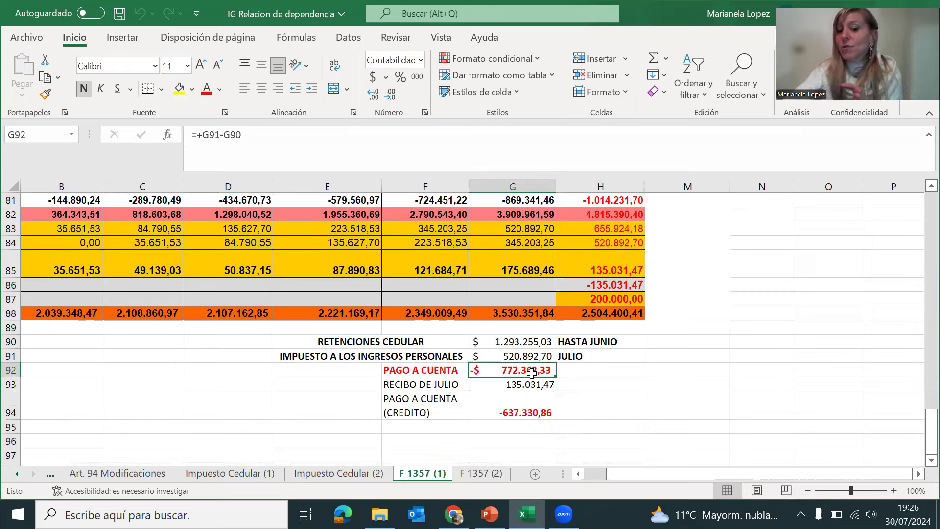
{"action": "left_click", "coordinate": [530, 410]}
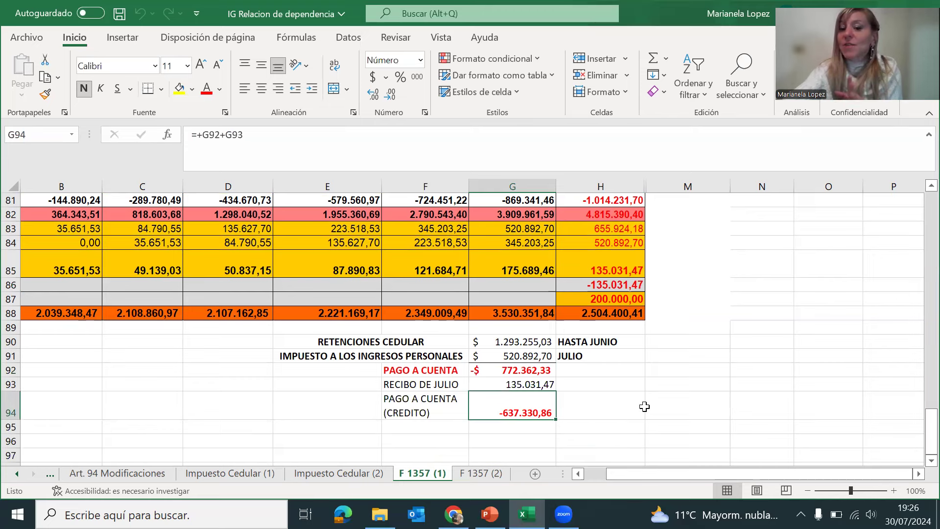
- Check July's fiscal period 2023 refund amount in H87 and its row label in A87
{"action": "scroll", "coordinate": [644, 407], "scroll_direction": "up", "scroll_amount": 1}
{"action": "left_click", "coordinate": [611, 343]}
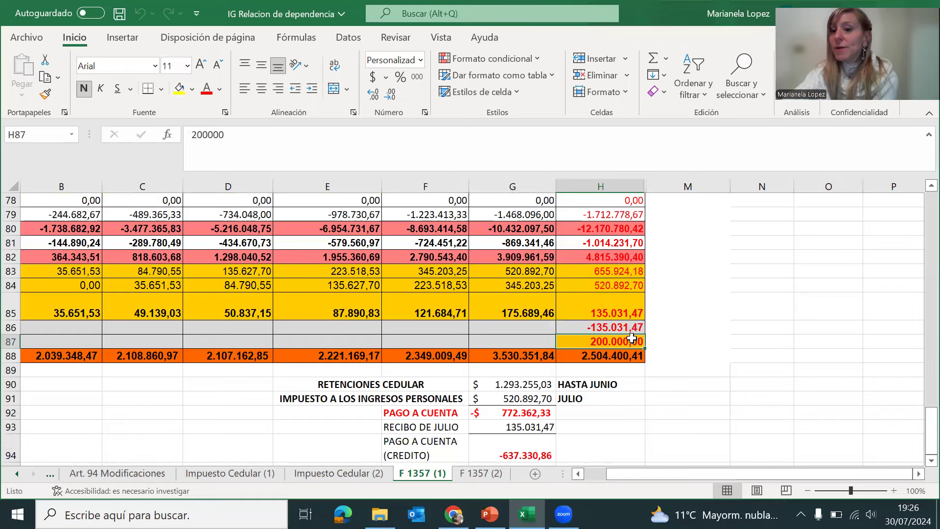
{"action": "key", "text": "Left"}
{"action": "key", "text": "Left"}
{"action": "key", "text": "Left"}
{"action": "key", "text": "Left"}
{"action": "key", "text": "Left"}
{"action": "key", "text": "Left"}
{"action": "key", "text": "Left"}
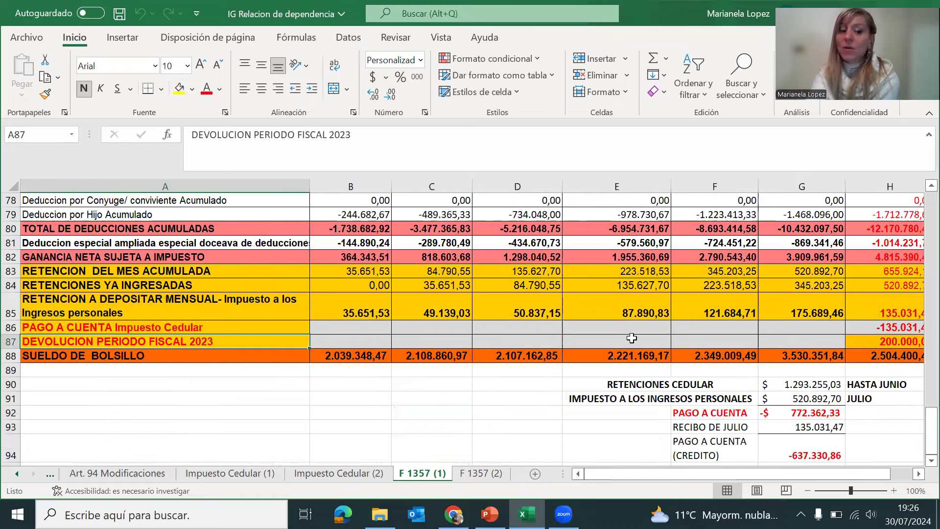
- Follow the fiscal period 2023 refund row 87 across the monthly columns from its label to beyond July's amount
{"action": "key", "text": "Right"}
{"action": "key", "text": "Right"}
{"action": "key", "text": "Right"}
{"action": "key", "text": "Right"}
{"action": "key", "text": "Right"}
{"action": "key", "text": "Right"}
{"action": "key", "text": "Right"}
{"action": "key", "text": "Right"}
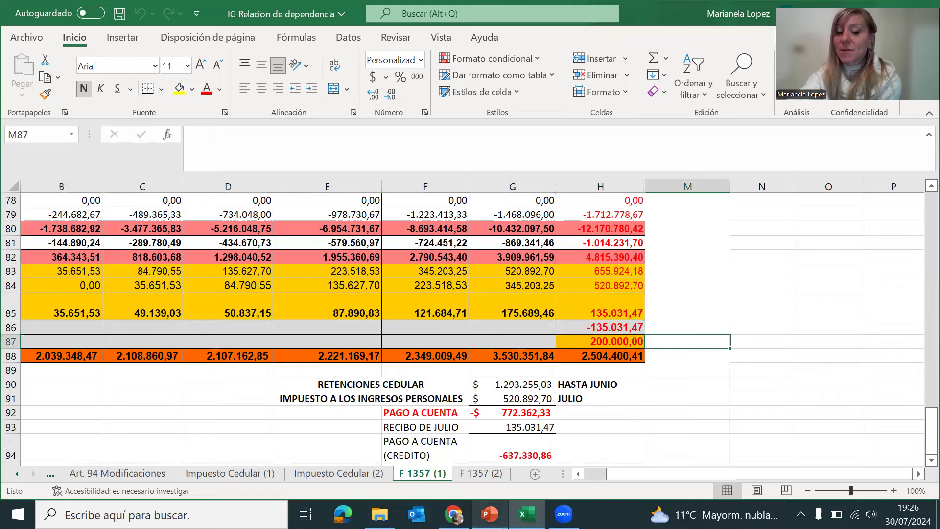
- Switch to the PowerPoint presentation, present slide 19 with the F 1359 table full screen, and advance to the closing thank-you slide
{"action": "left_click", "coordinate": [490, 514]}
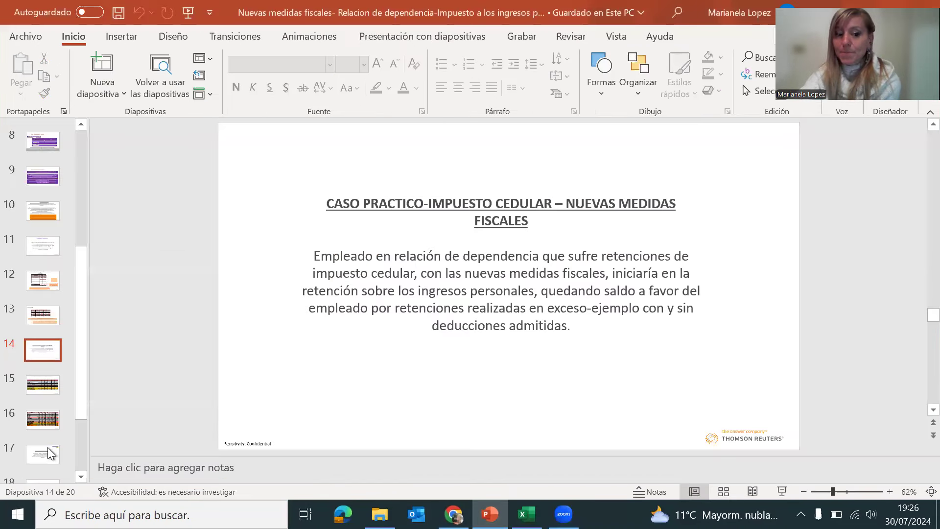
{"action": "scroll", "coordinate": [44, 463], "scroll_direction": "down", "scroll_amount": 1}
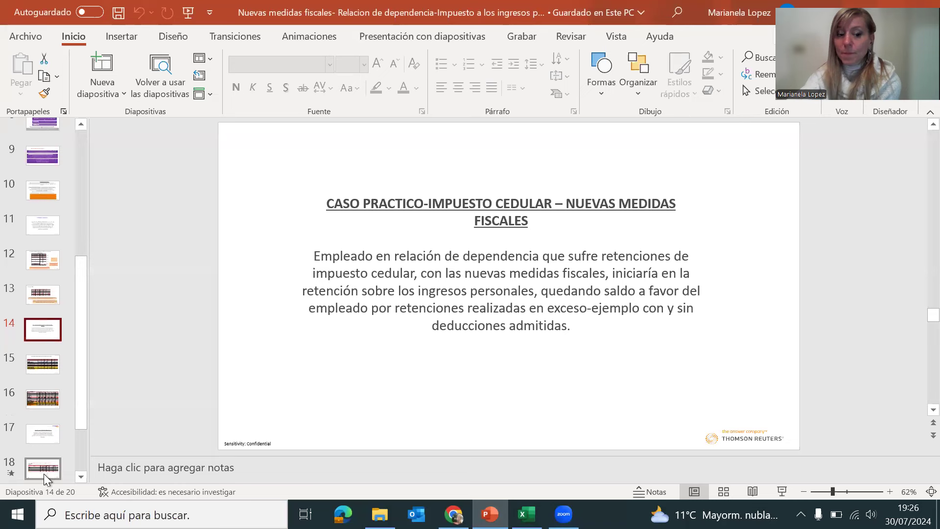
{"action": "scroll", "coordinate": [46, 474], "scroll_direction": "down", "scroll_amount": 3}
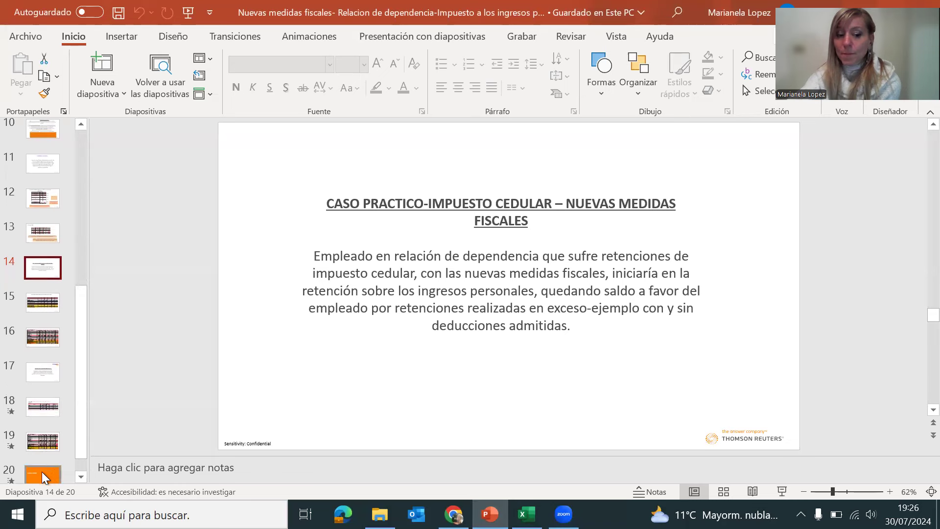
{"action": "left_click", "coordinate": [43, 442]}
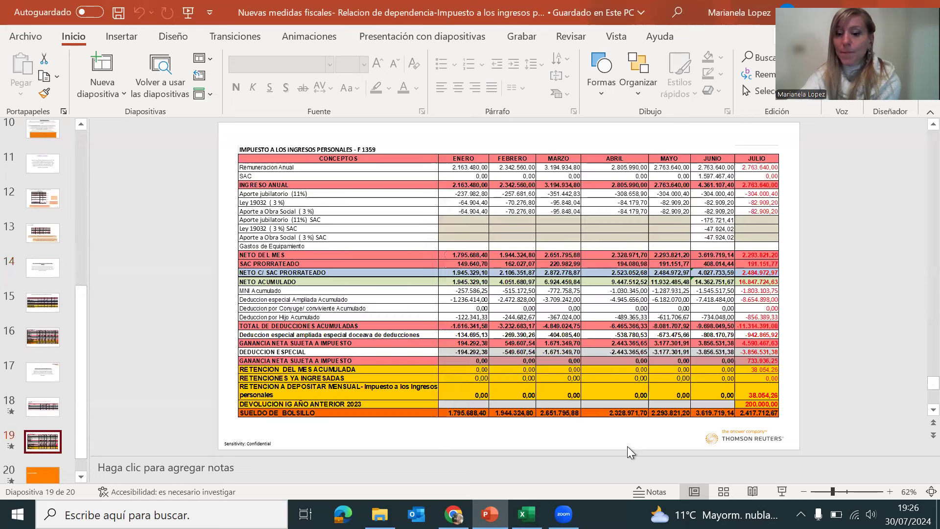
{"action": "left_click", "coordinate": [781, 491]}
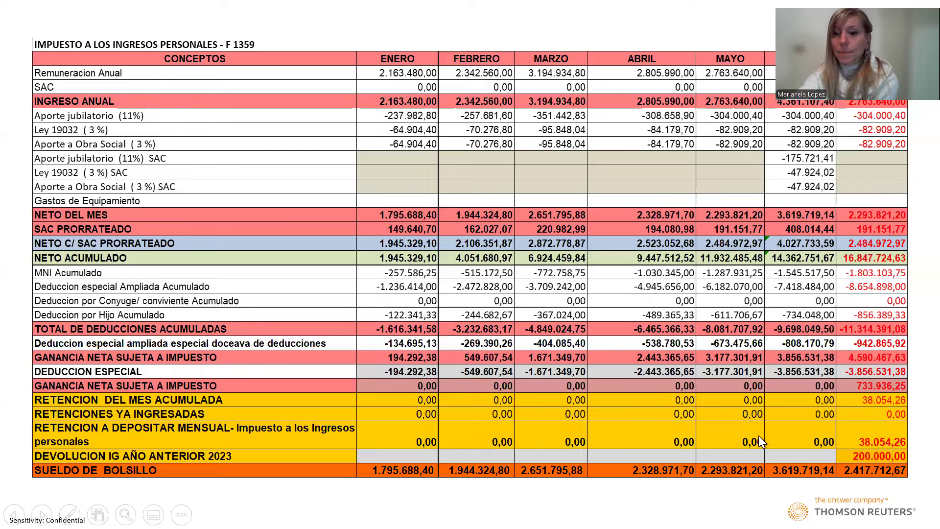
{"action": "left_click", "coordinate": [633, 334]}
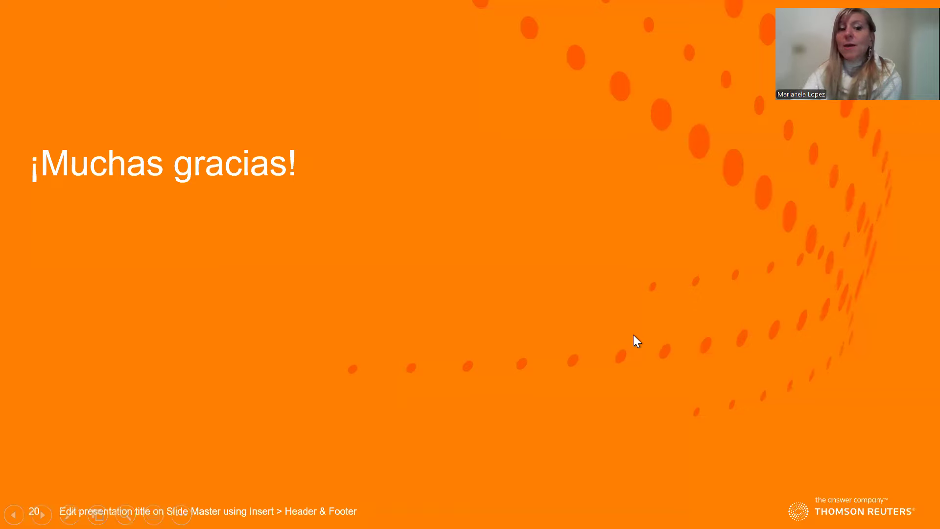